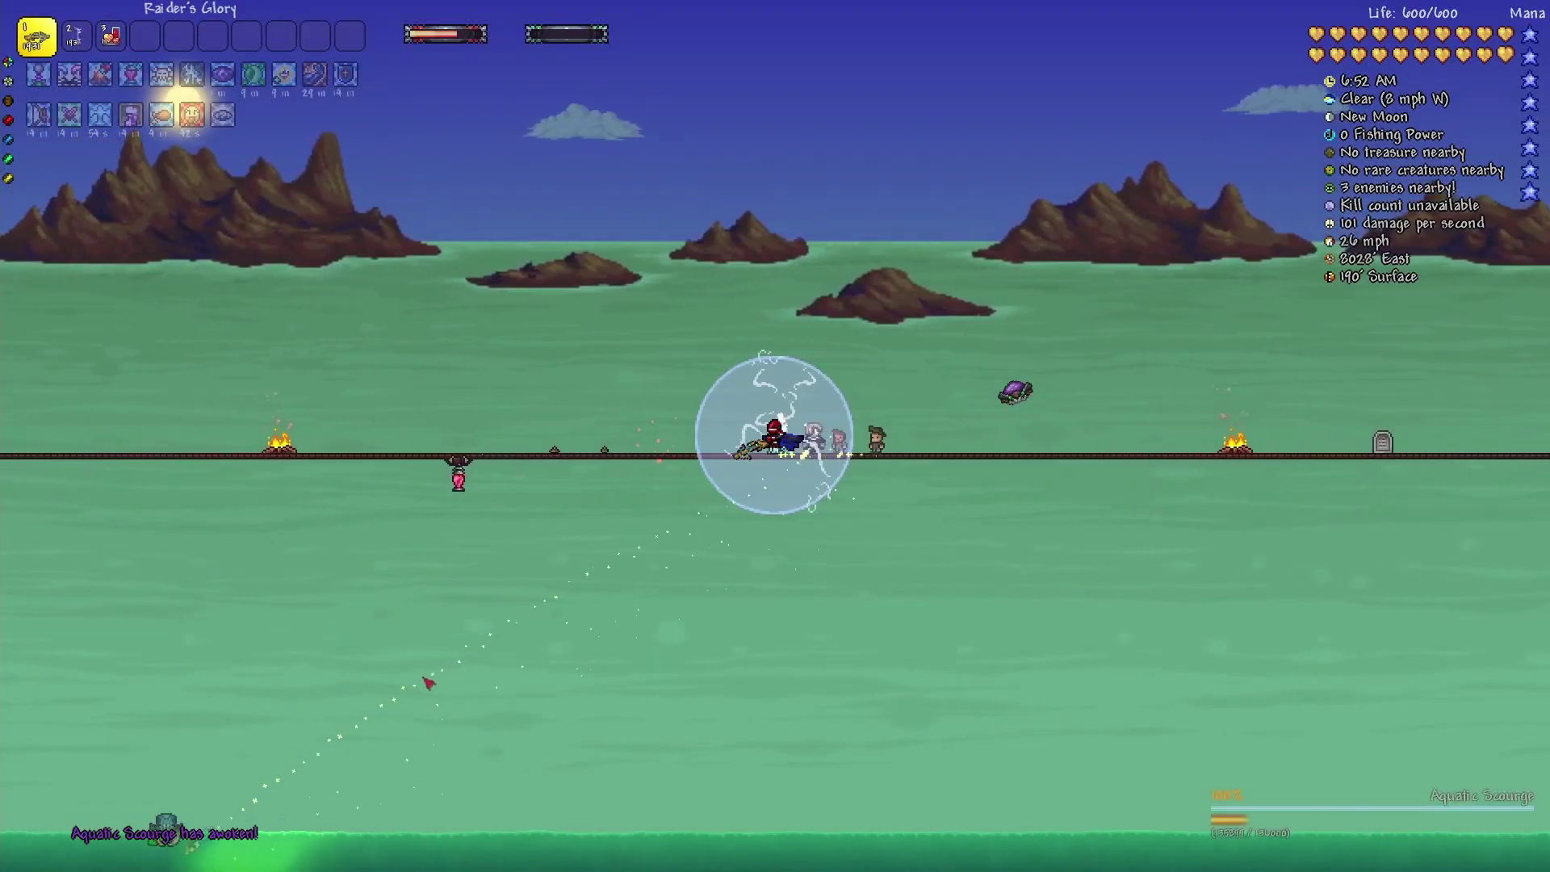
# Keep firing at the Aquatic Scourge while flying upward.
pyautogui.press('space')
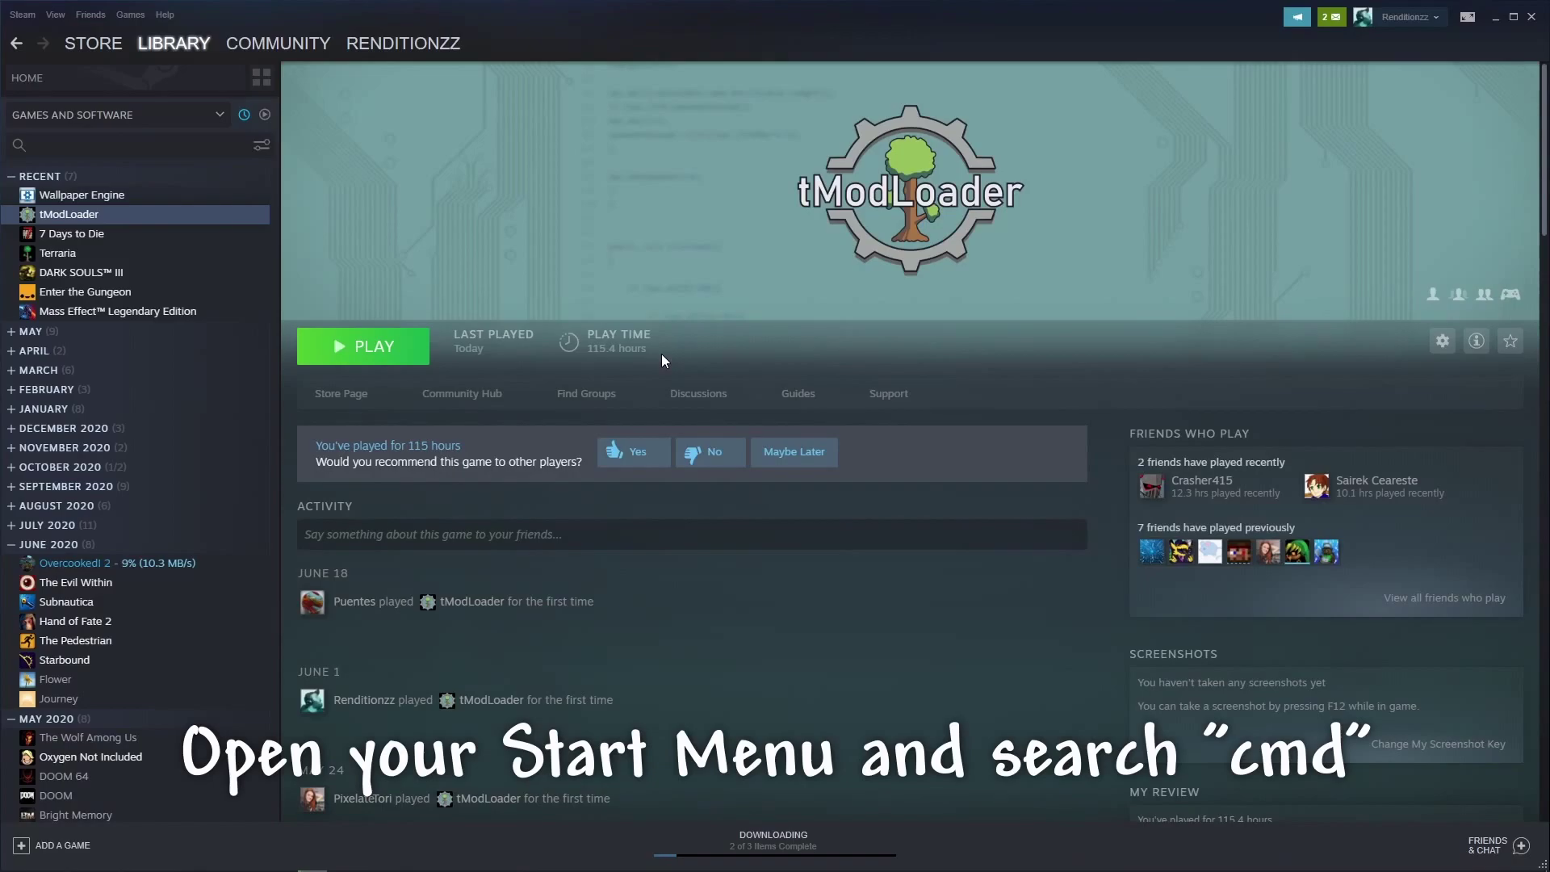
# Open Command Prompt and run ipconfig, showing IPv4 192.168.0.118 and gateway 192.168.0.1.
pyautogui.press('super')
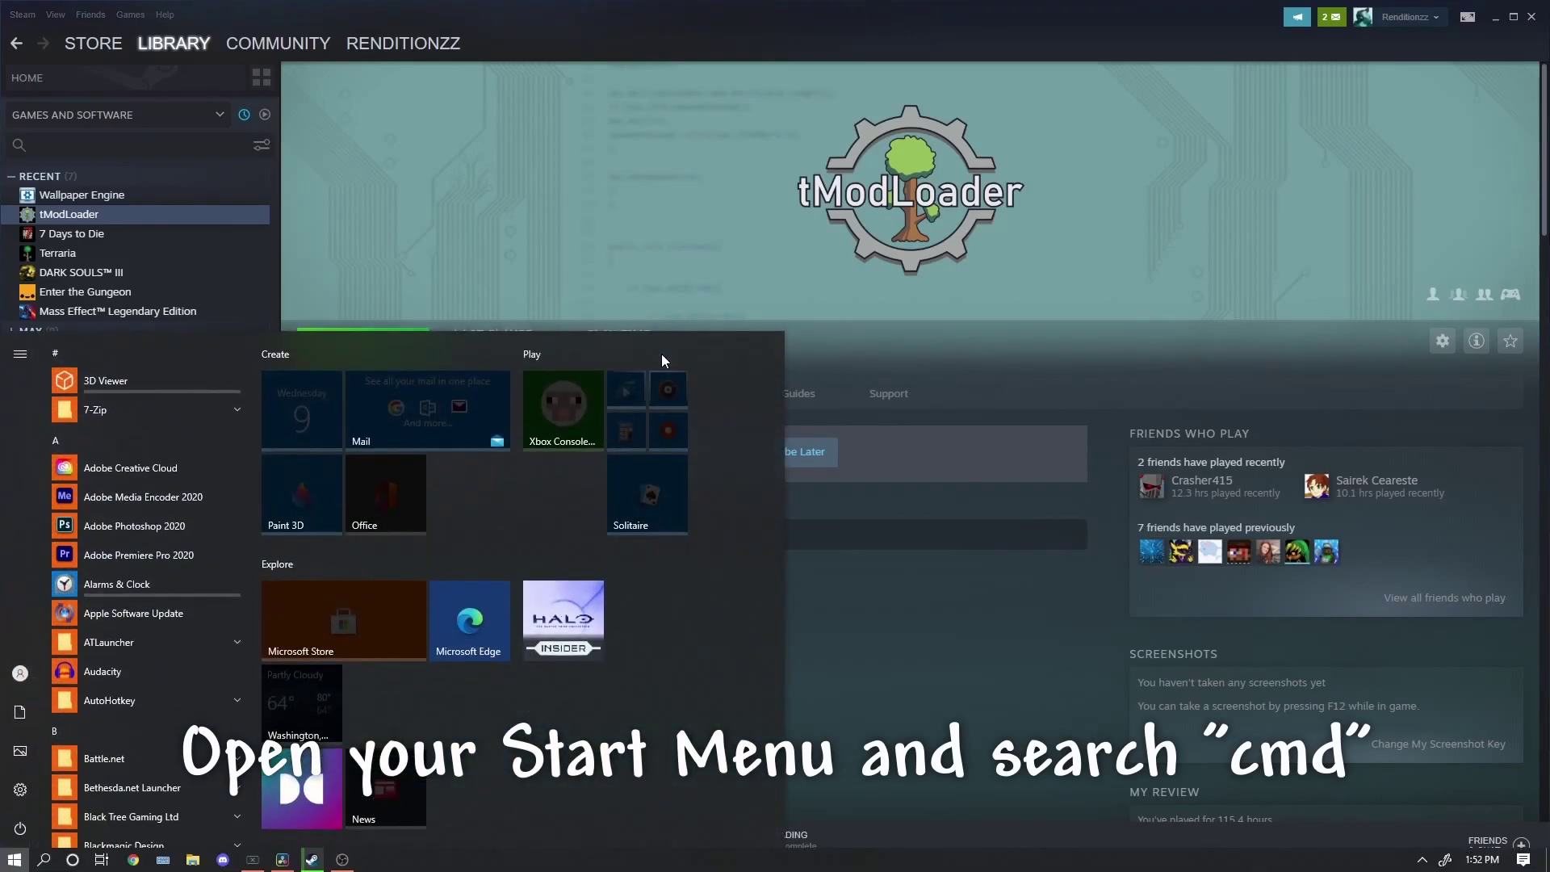
pyautogui.write('cmd')
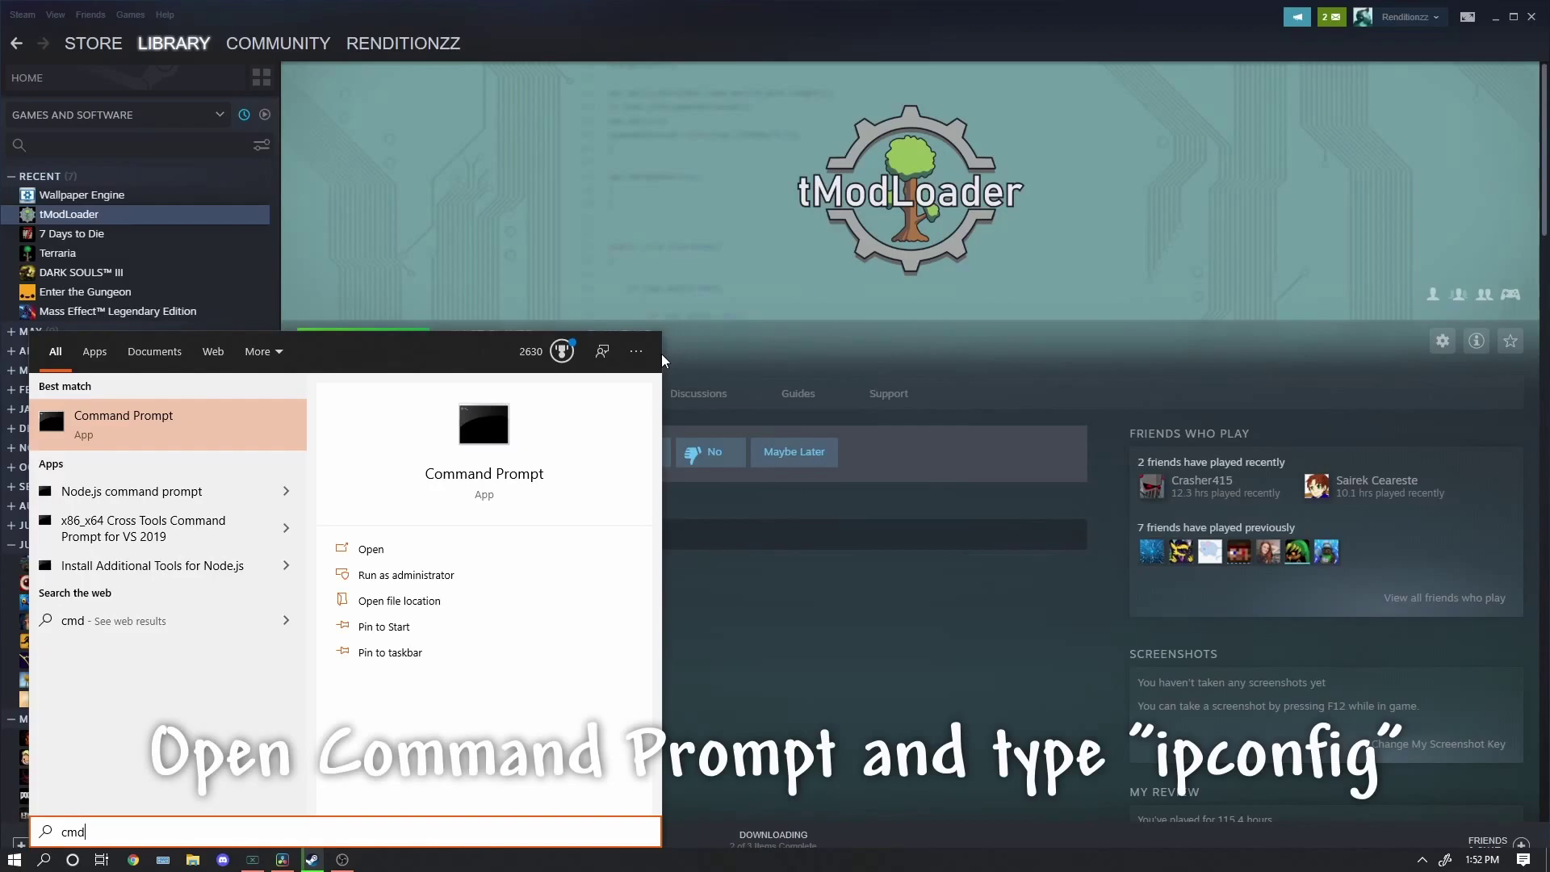
pyautogui.press('Return')
pyautogui.write('ipconfig')
pyautogui.press('Return')
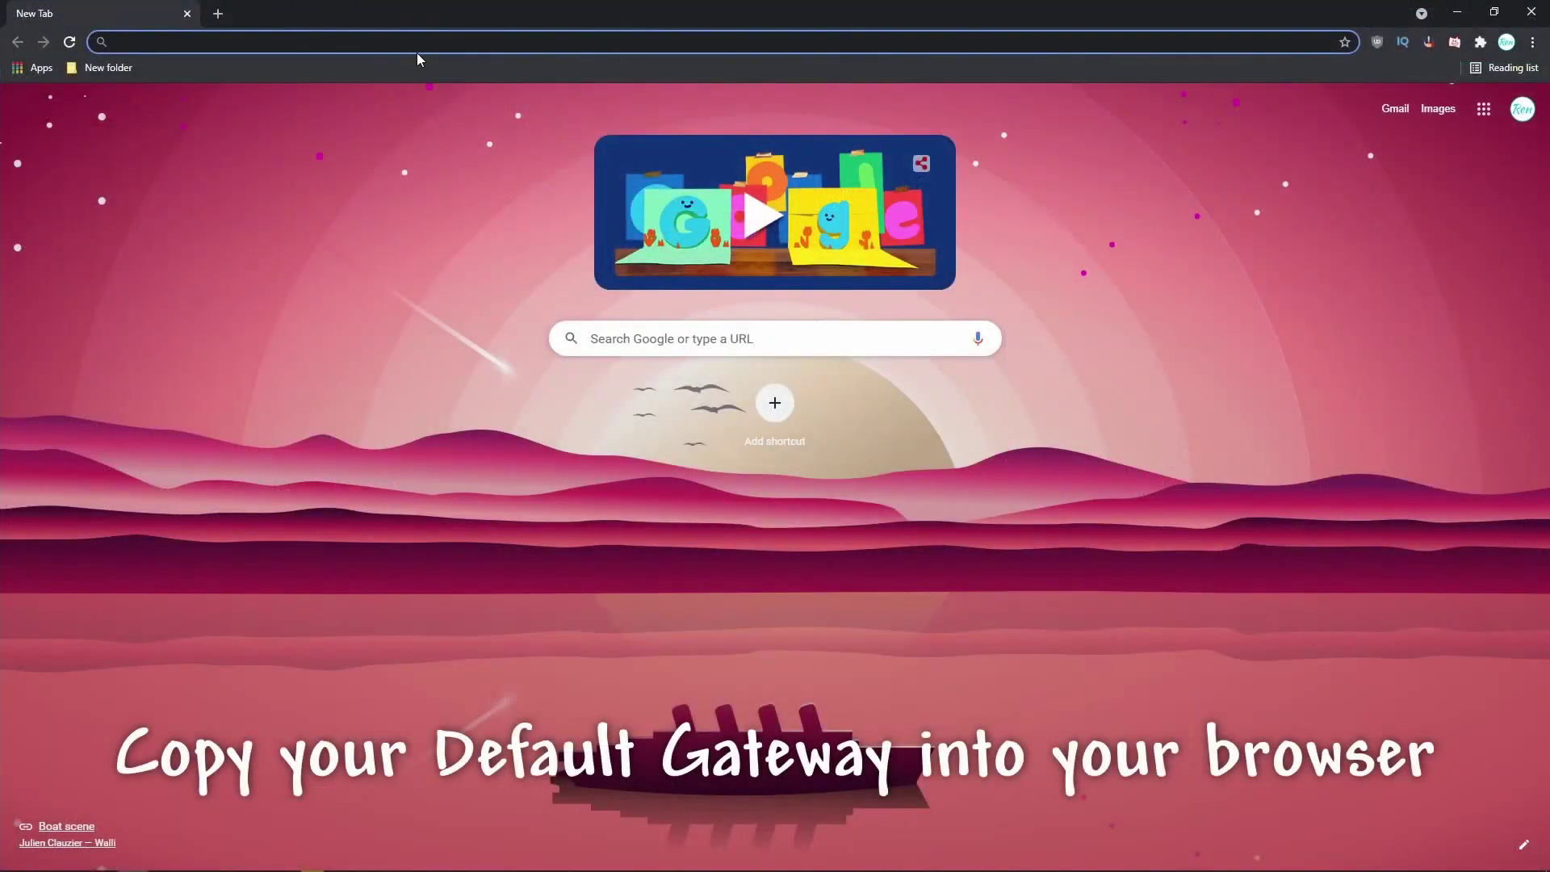
# Load the router admin page by pasting 192.168.0.1 into Chrome's address bar.
pyautogui.click(417, 52)
pyautogui.write('192.168.0.1')
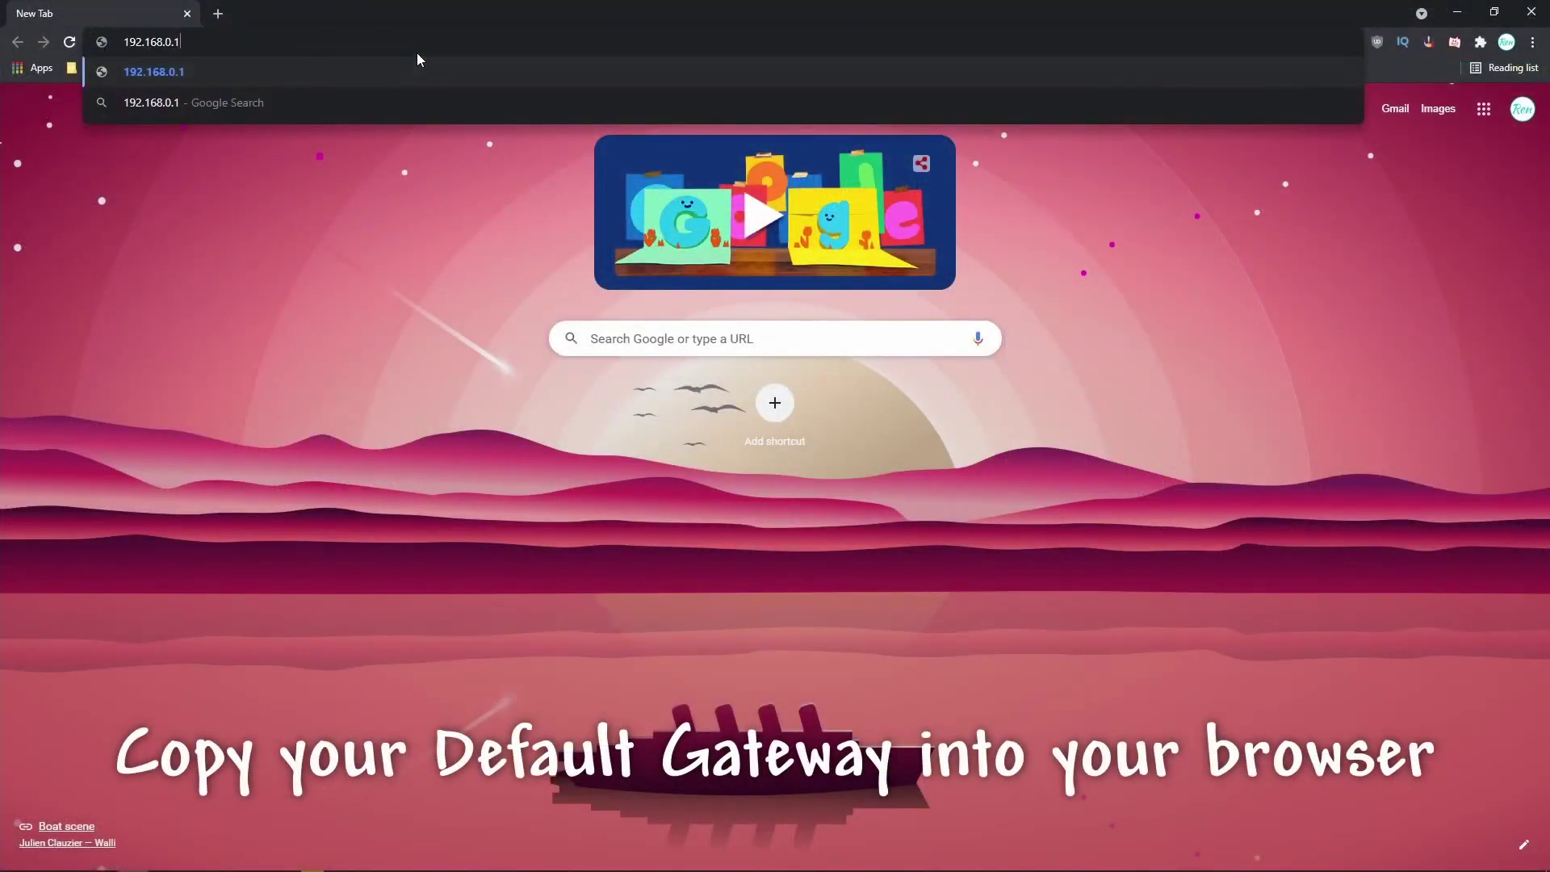
pyautogui.press('Return')
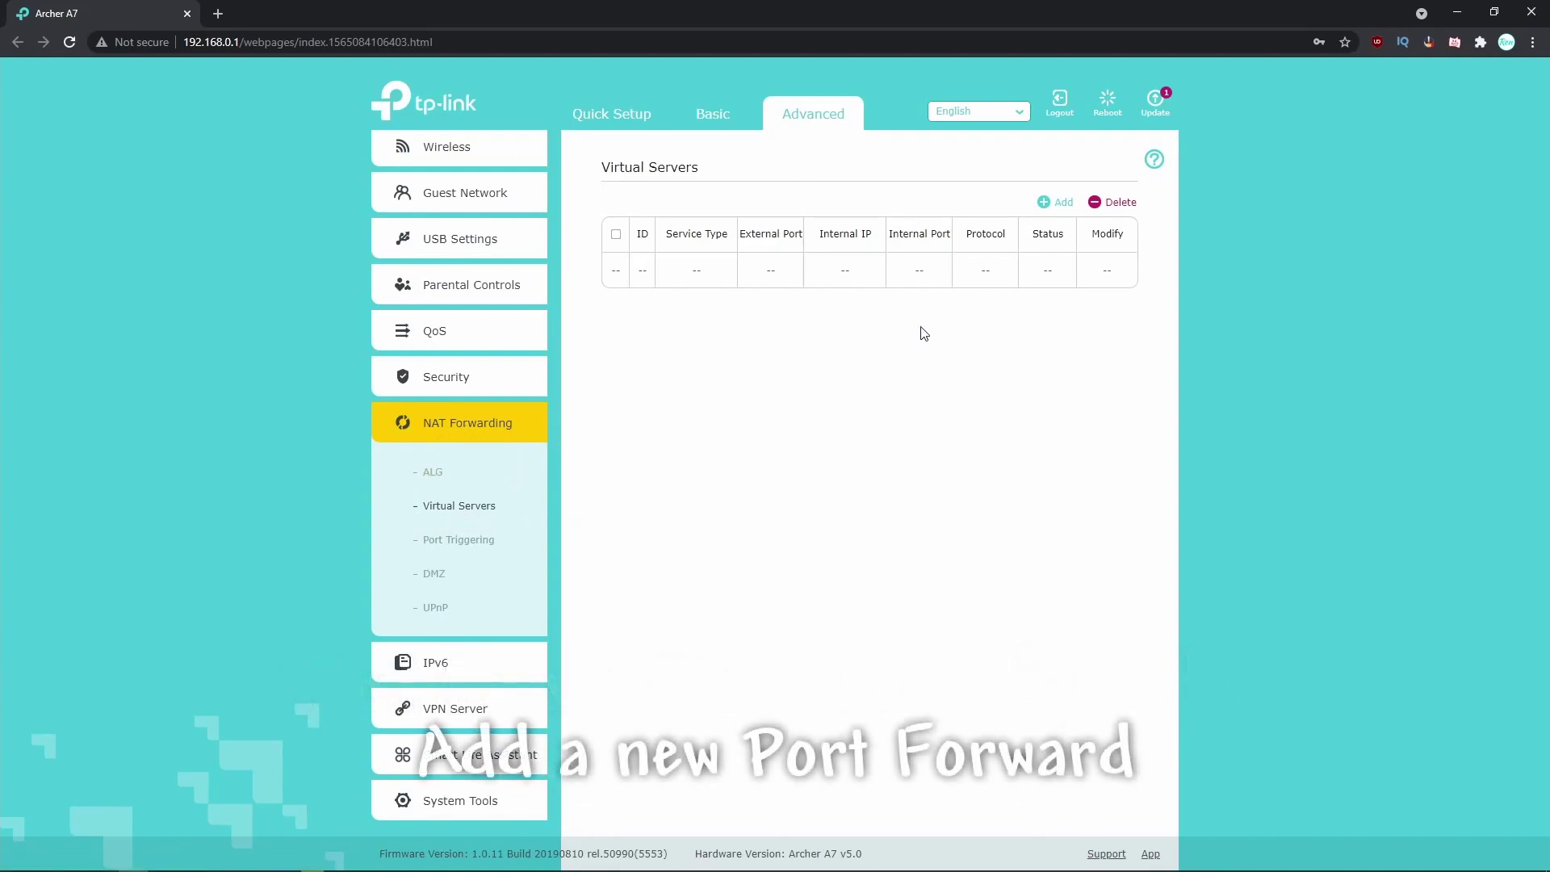
# Add a 'Terraria Server' virtual server entry for port 7777 to internal IP 192.168.0.118.
pyautogui.click(1063, 209)
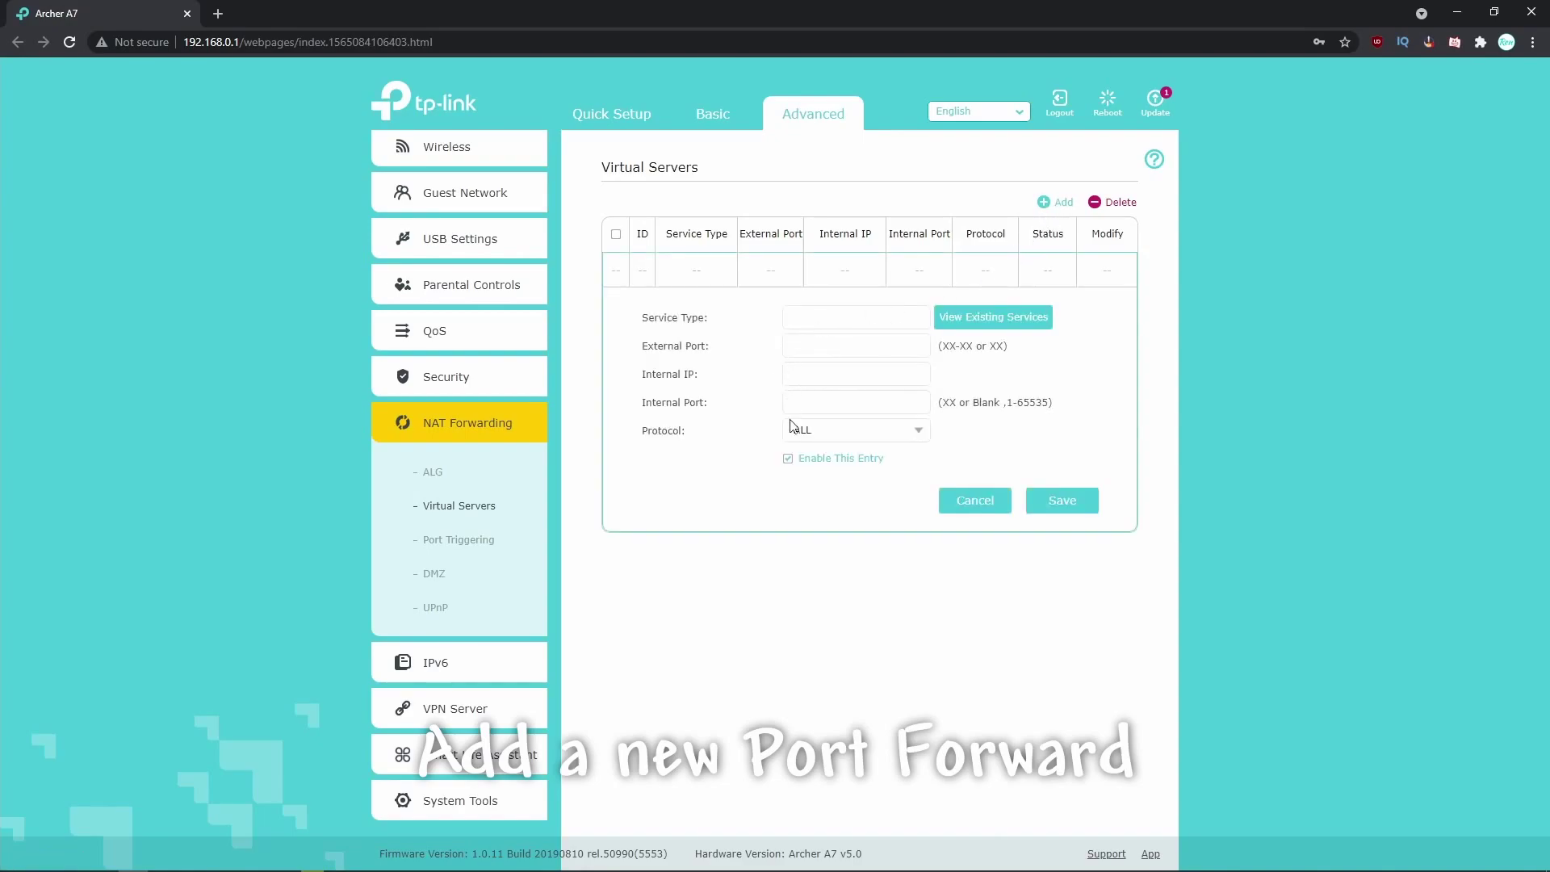
pyautogui.click(845, 317)
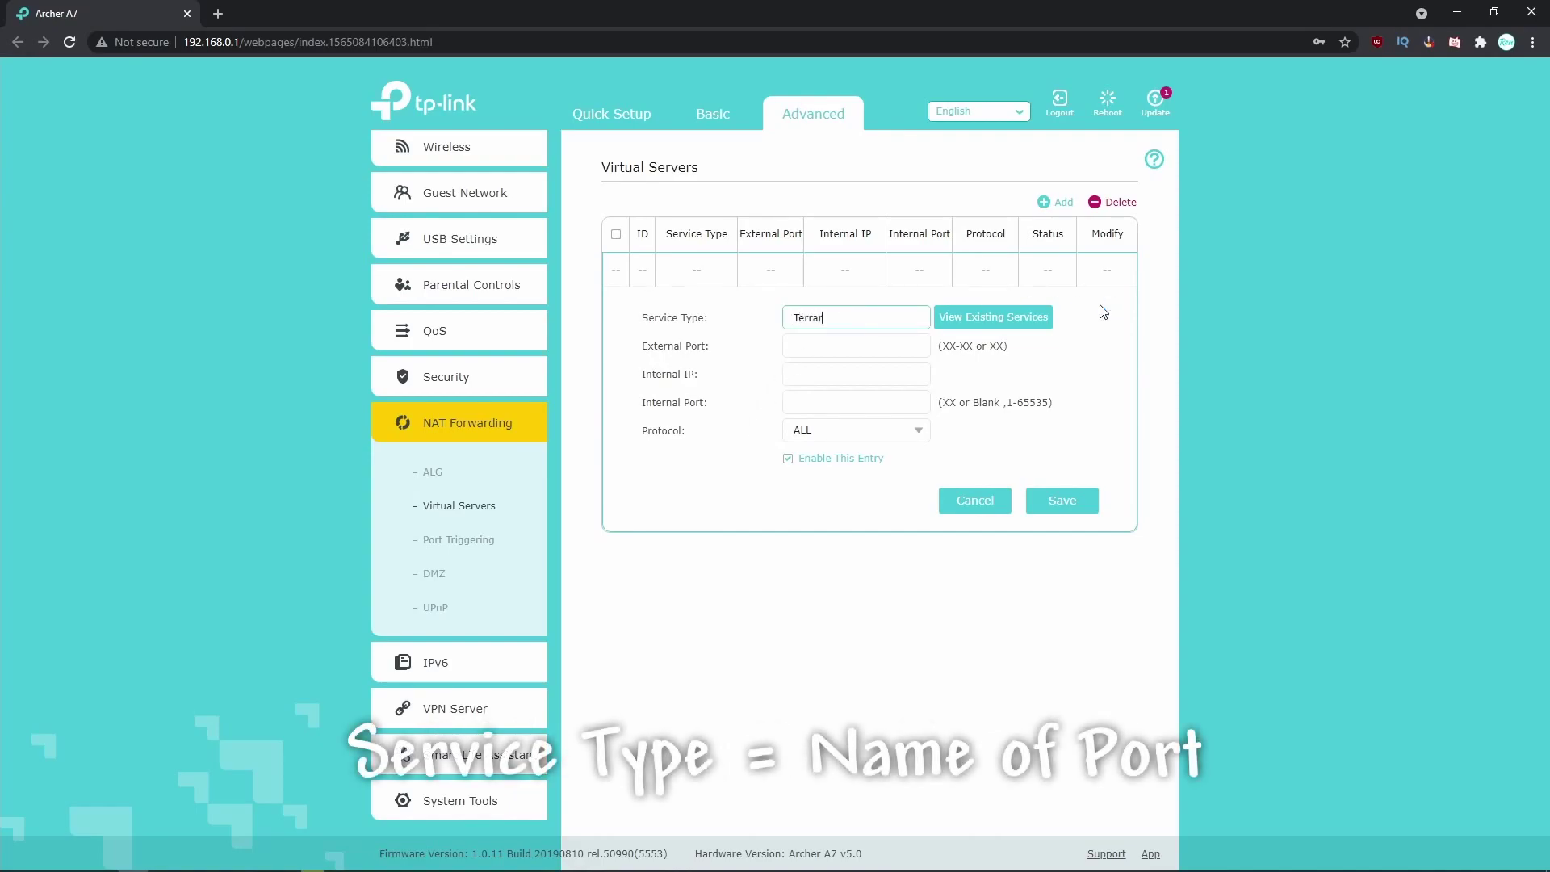
pyautogui.write('Terraria Server')
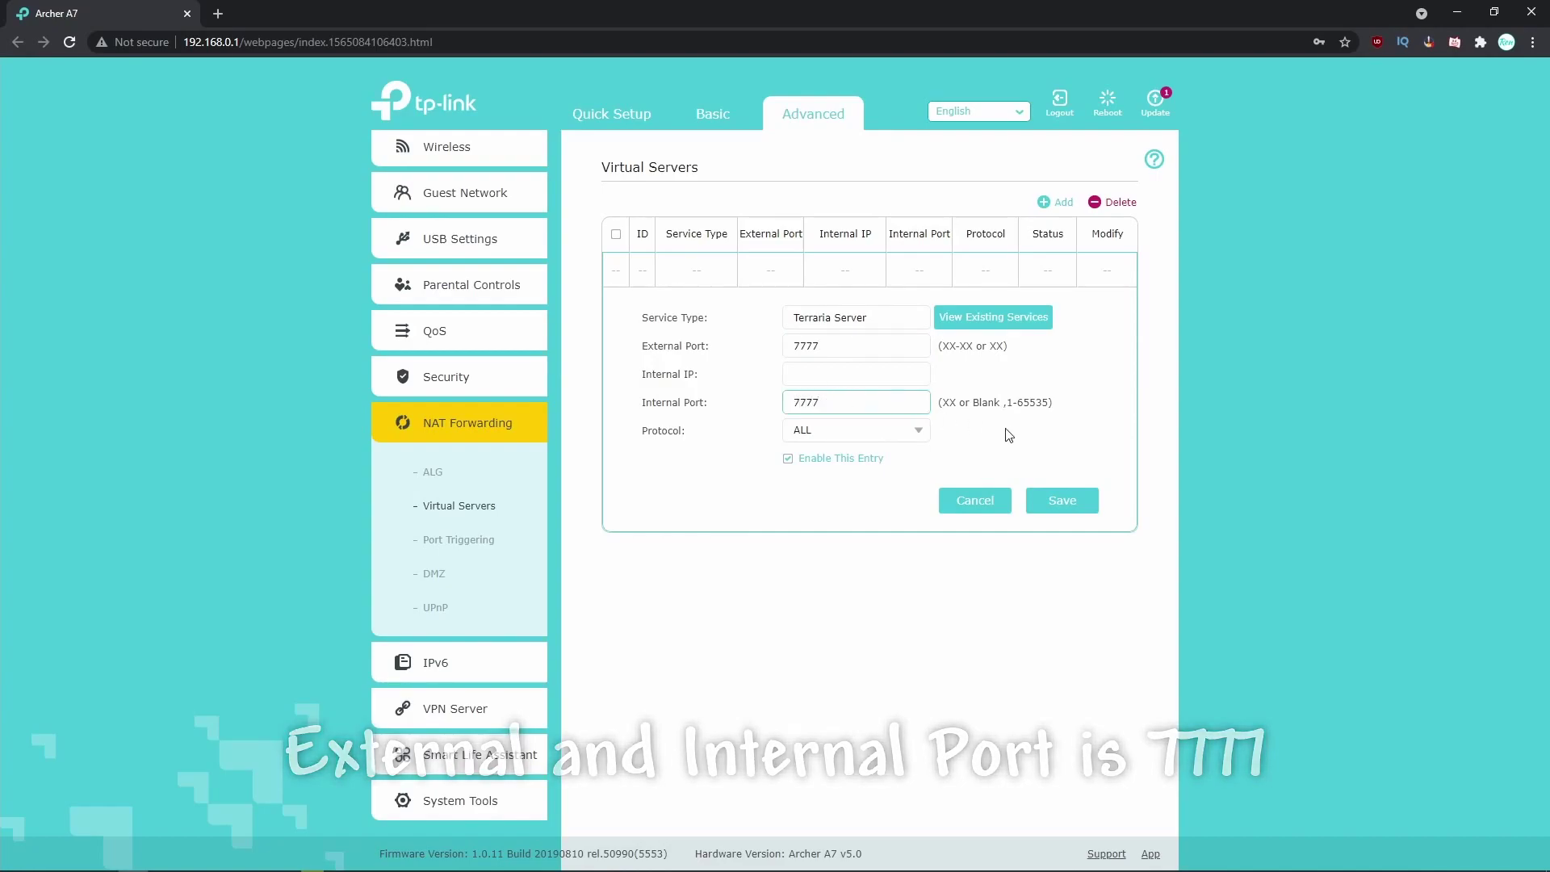
pyautogui.click(850, 377)
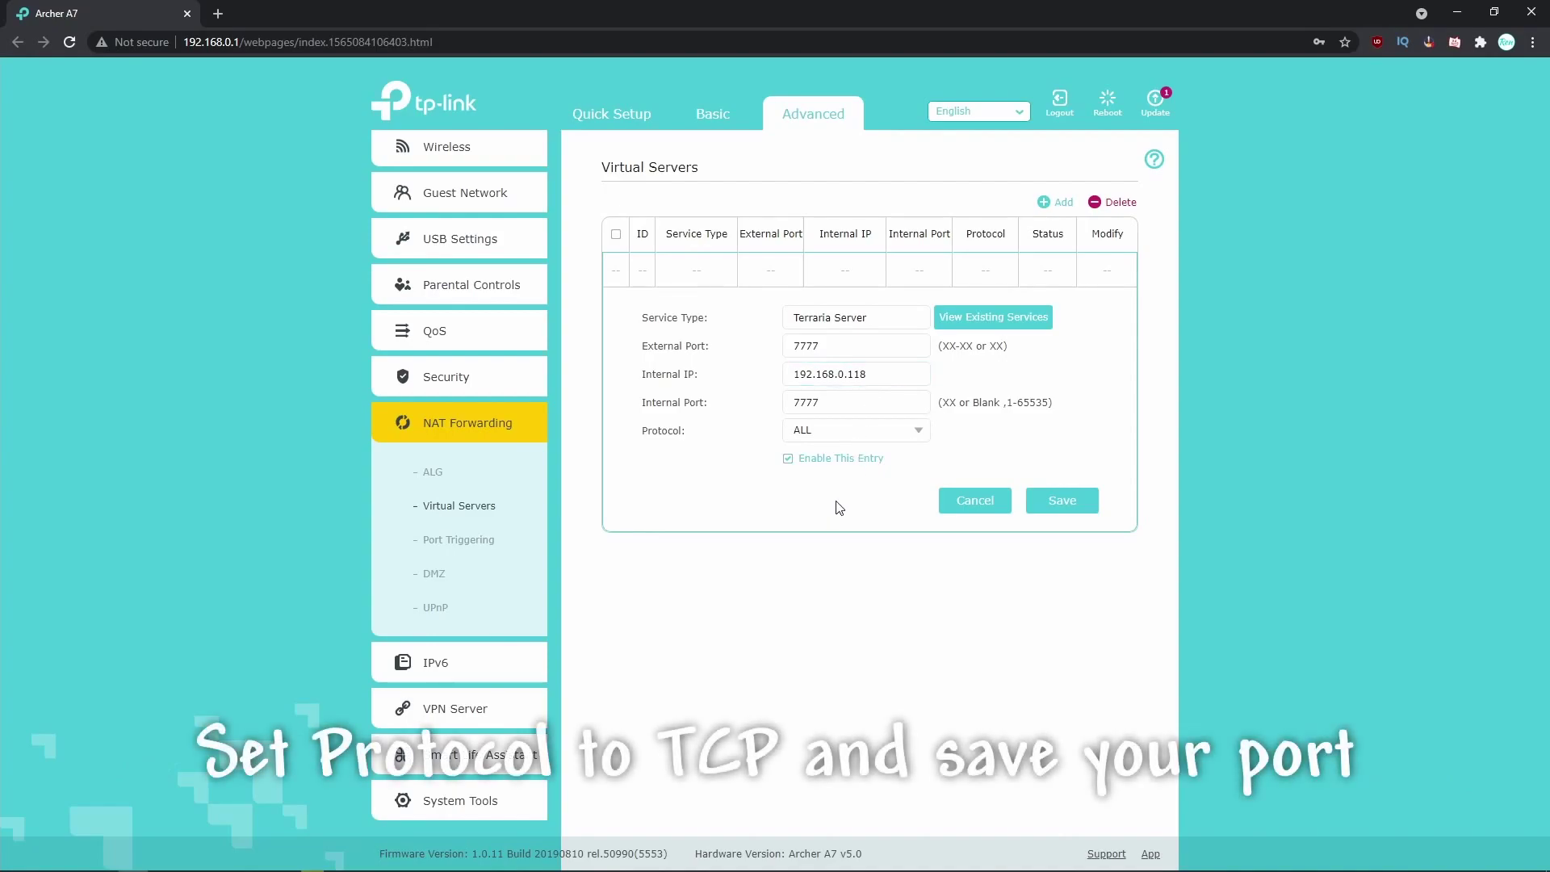
pyautogui.click(916, 435)
# Set the forward's protocol to TCP, then browse Terraria's local files from the Steam library.
pyautogui.click(858, 484)
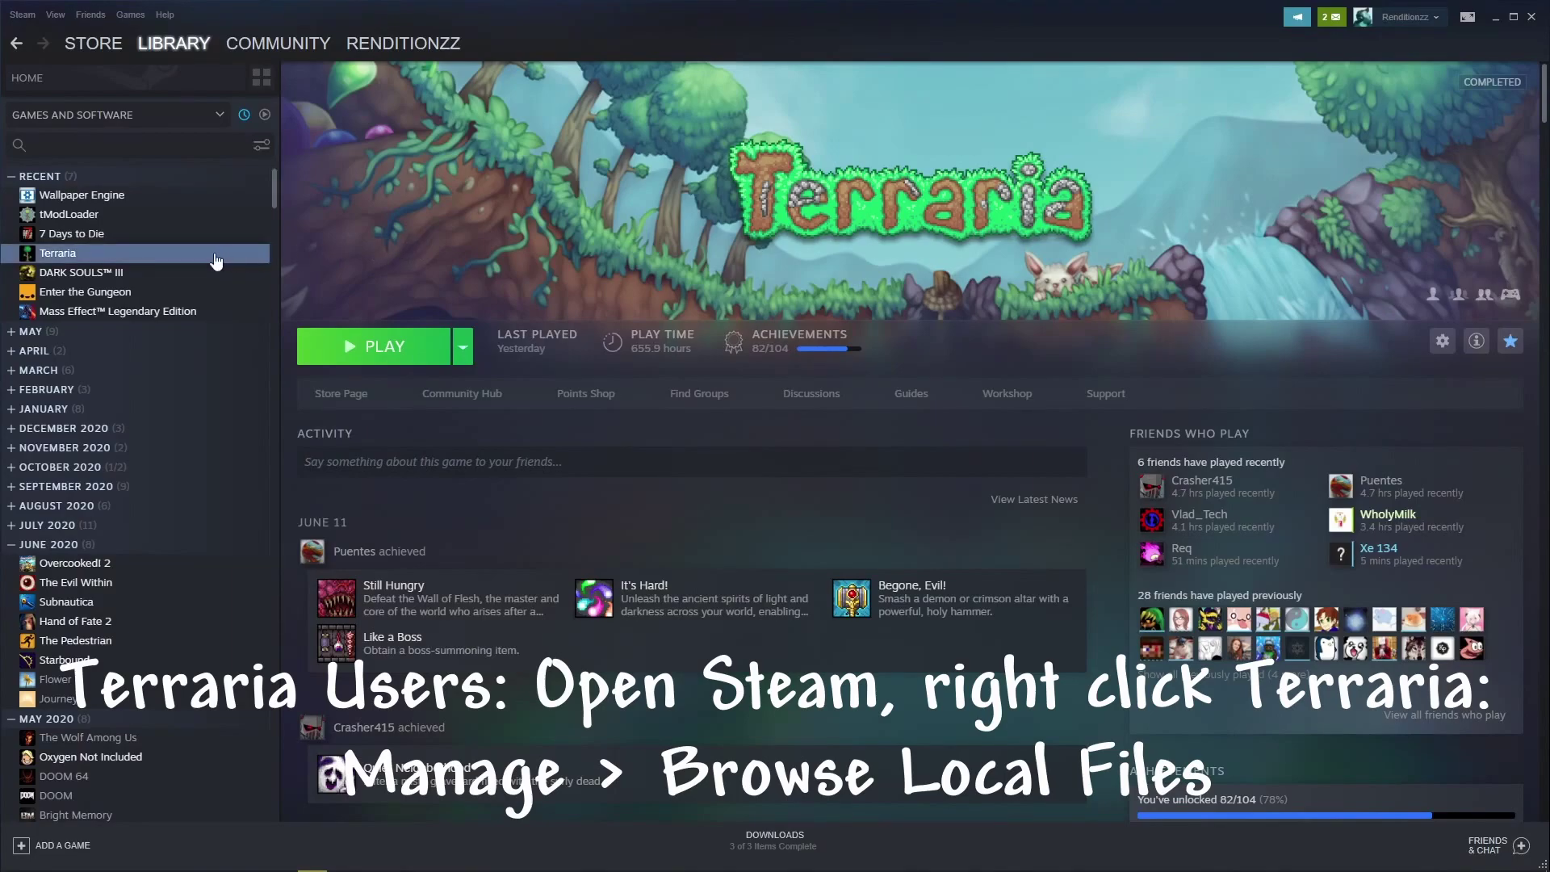
pyautogui.rightClick(216, 260)
pyautogui.moveTo(248, 351)
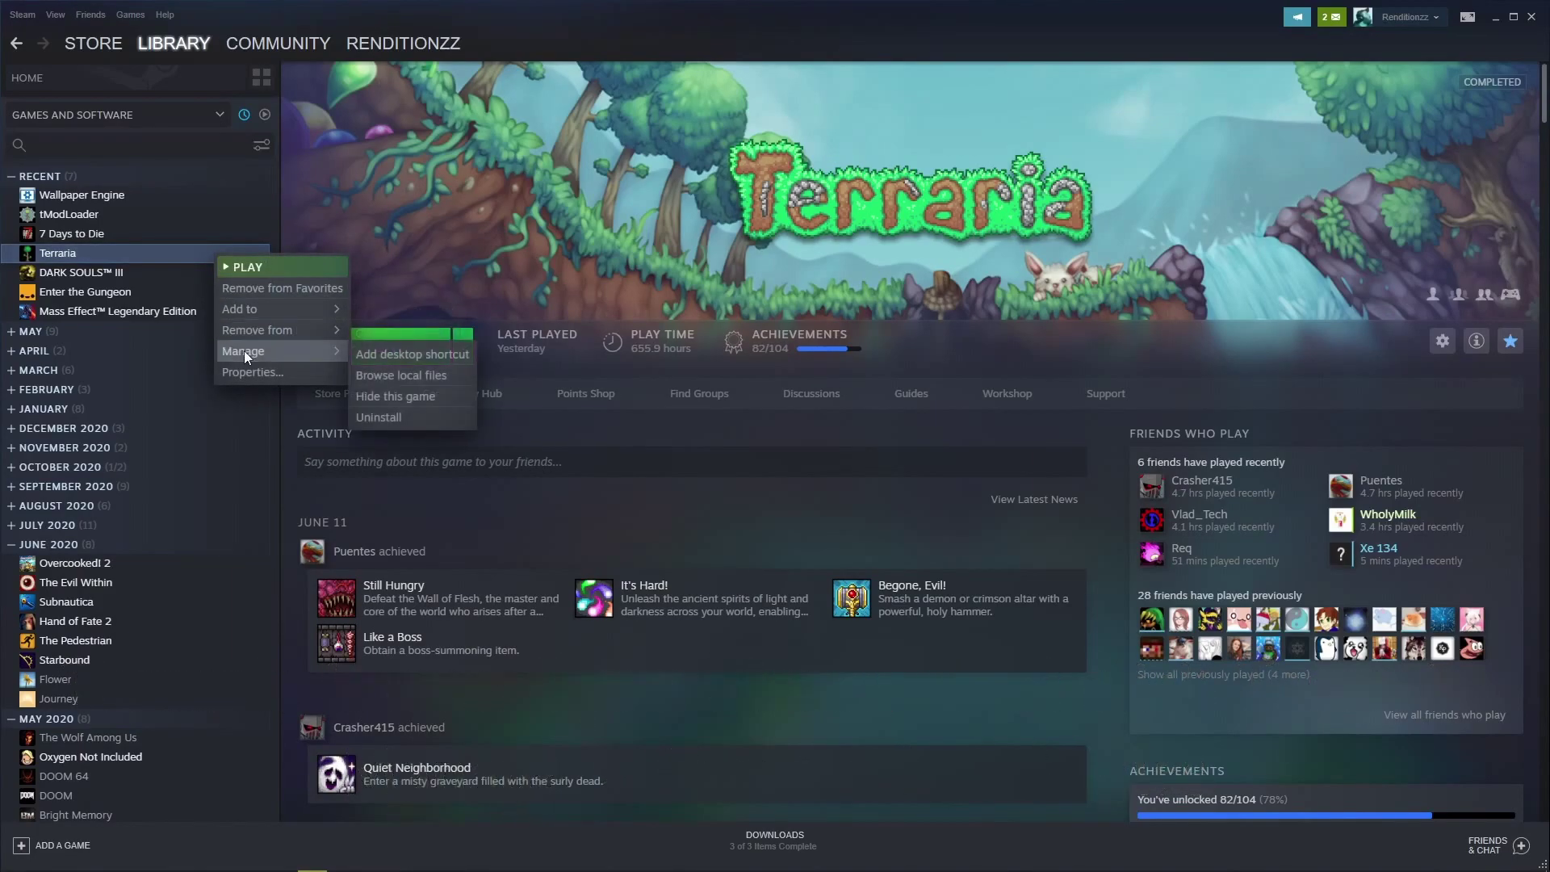
pyautogui.click(382, 377)
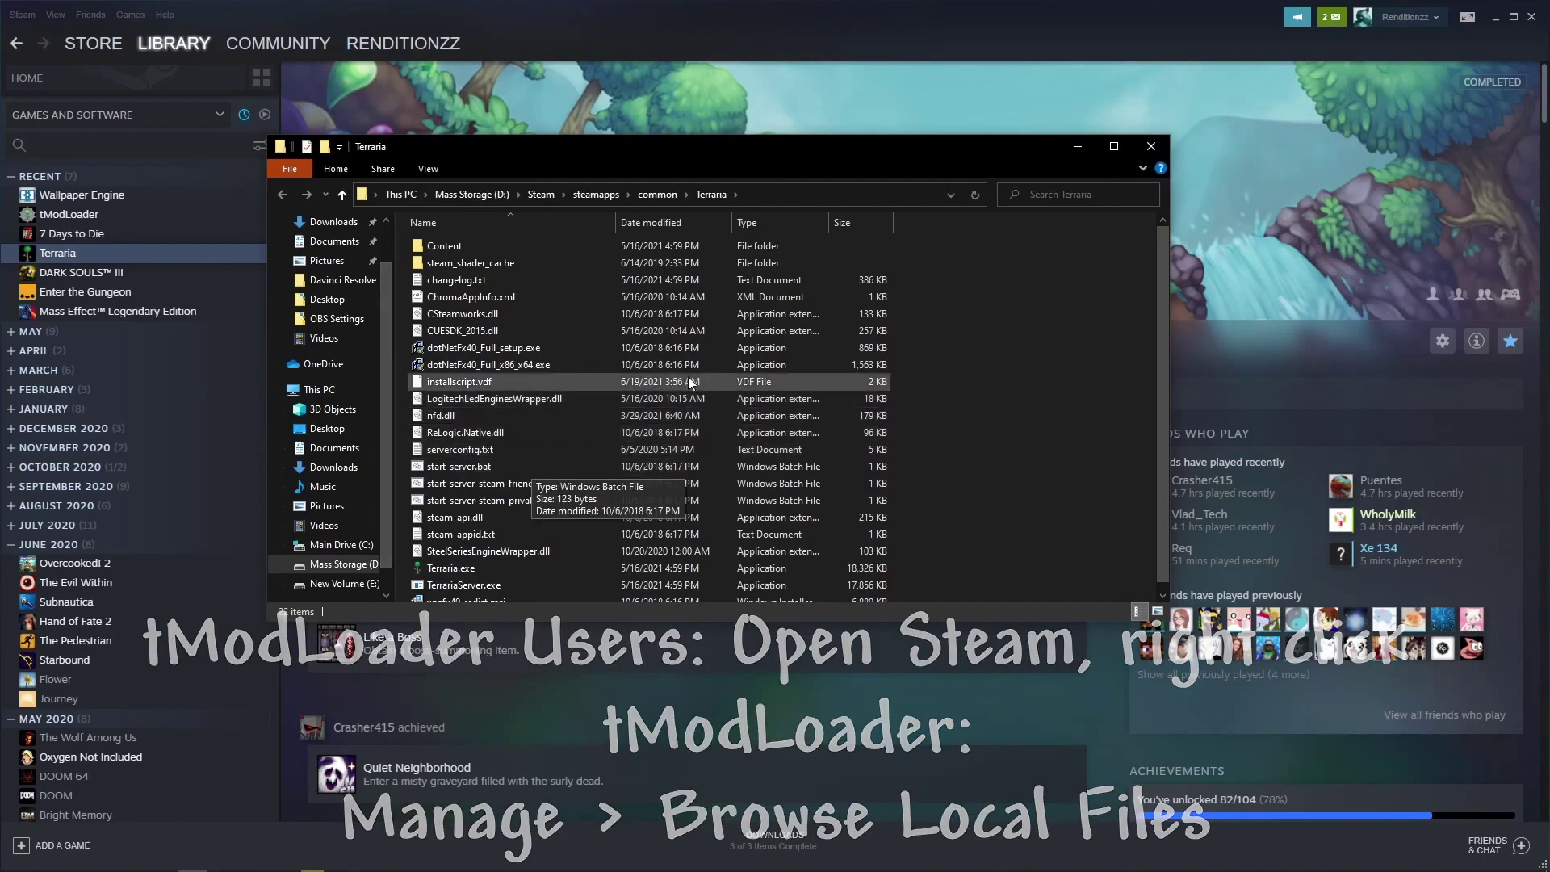
# Scroll the Terraria folder and launch start-server.bat.
pyautogui.scroll(-1, 929, 339)
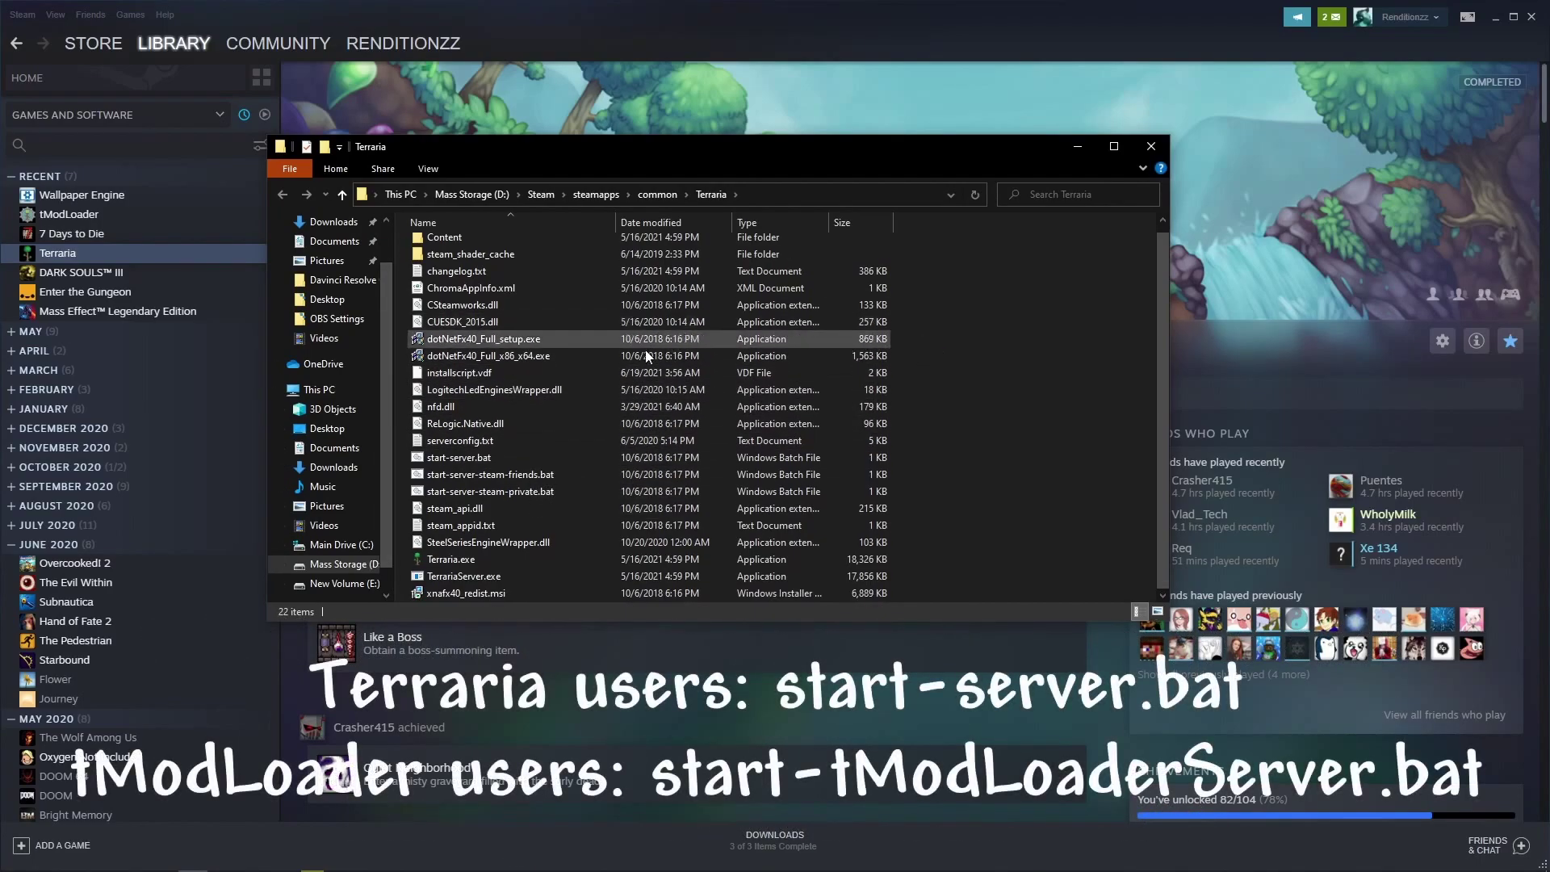
pyautogui.doubleClick(559, 458)
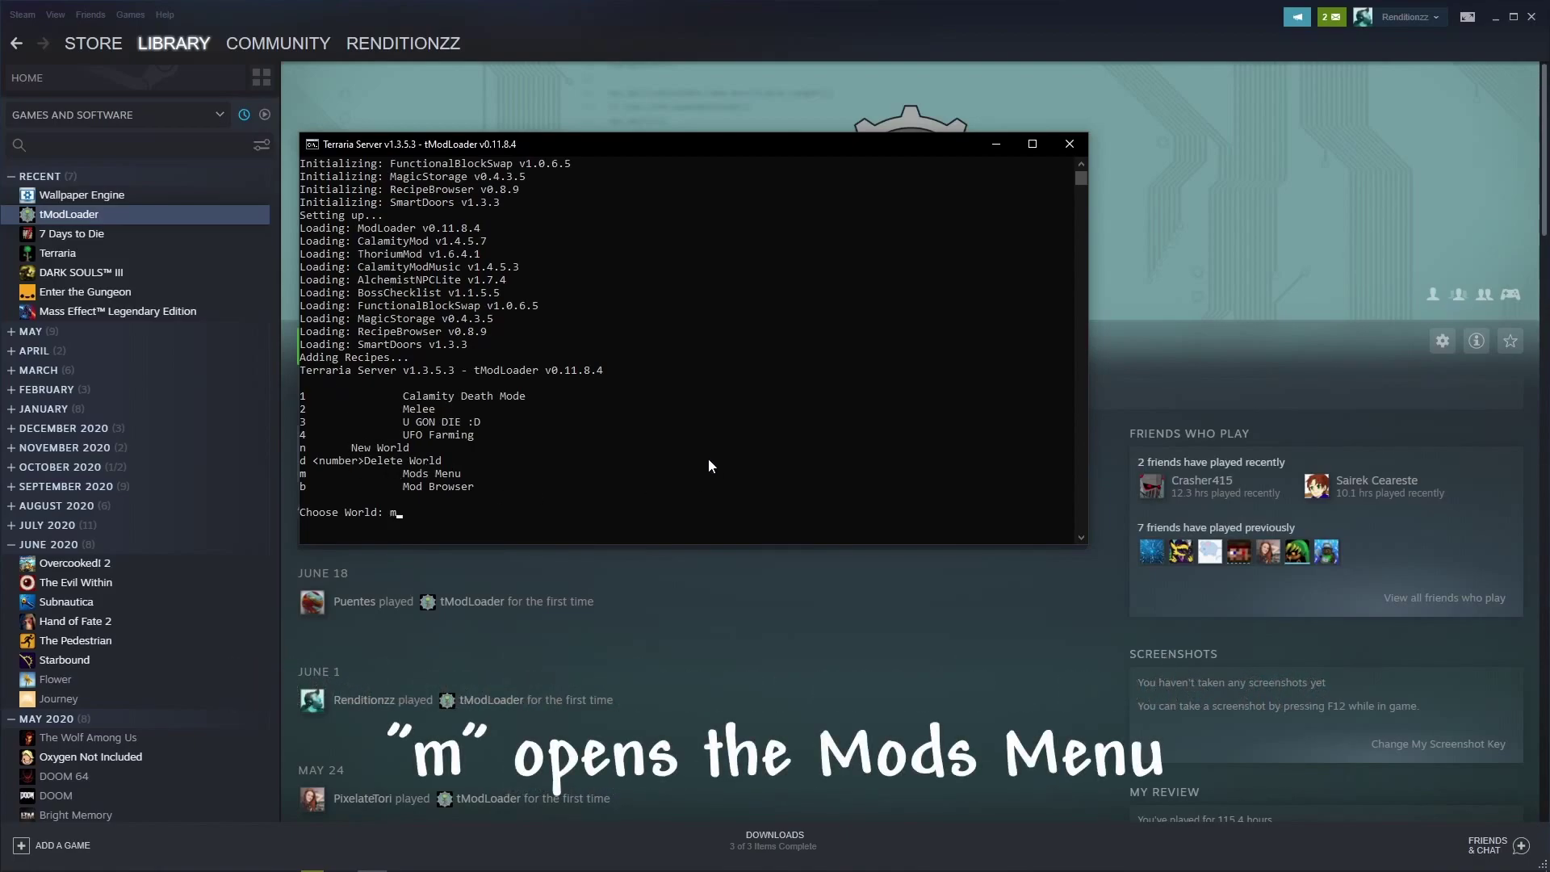
# Enter the Mods Menu with m, then reload mods with r to return to world selection.
pyautogui.press('Return')
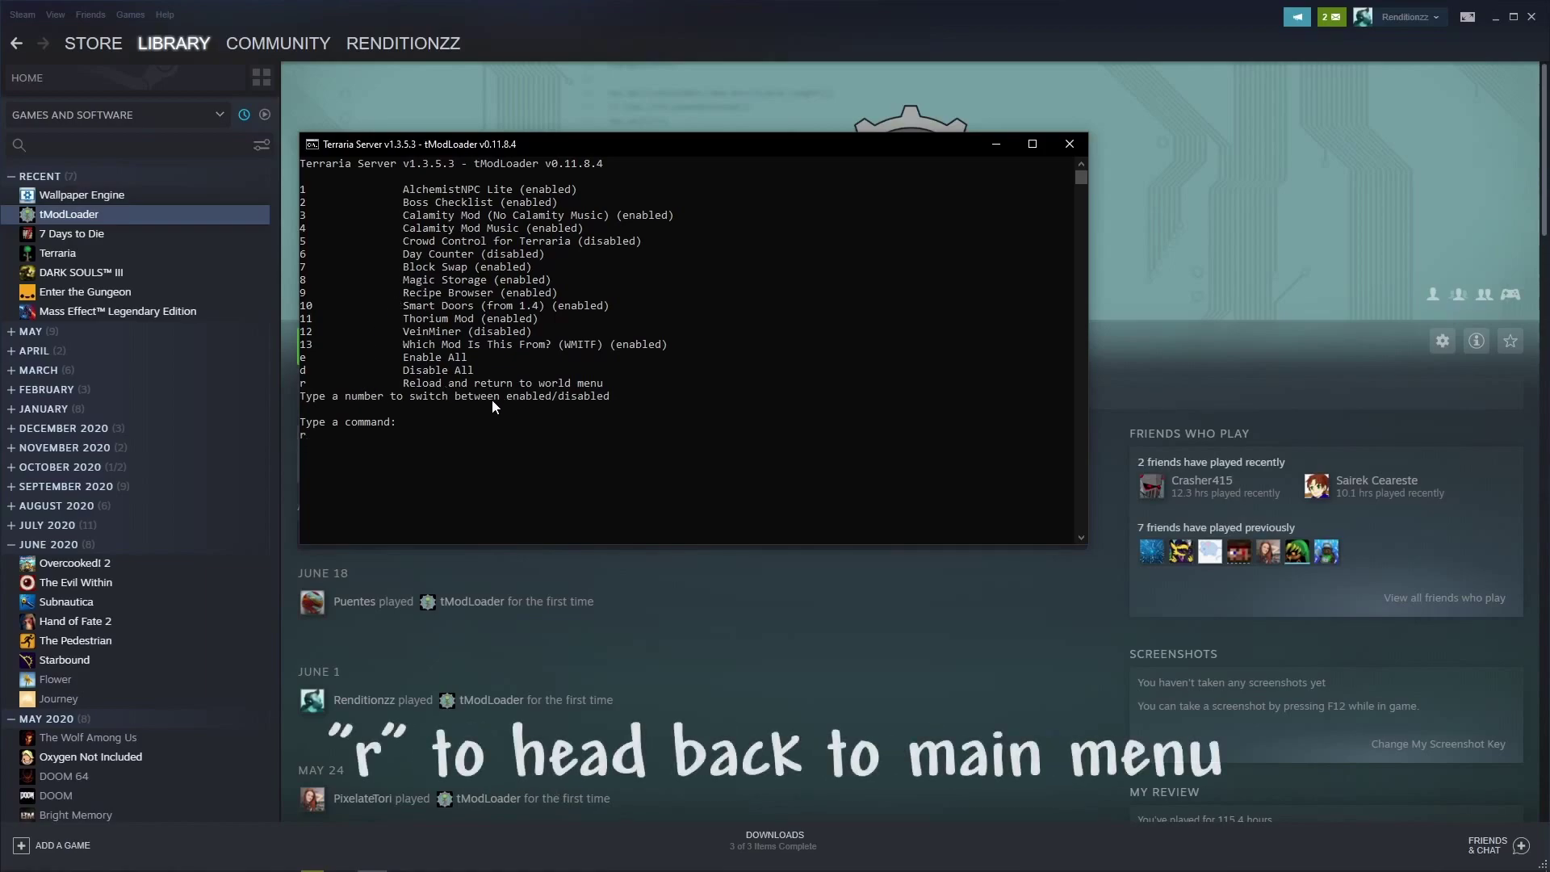
pyautogui.press('Return')
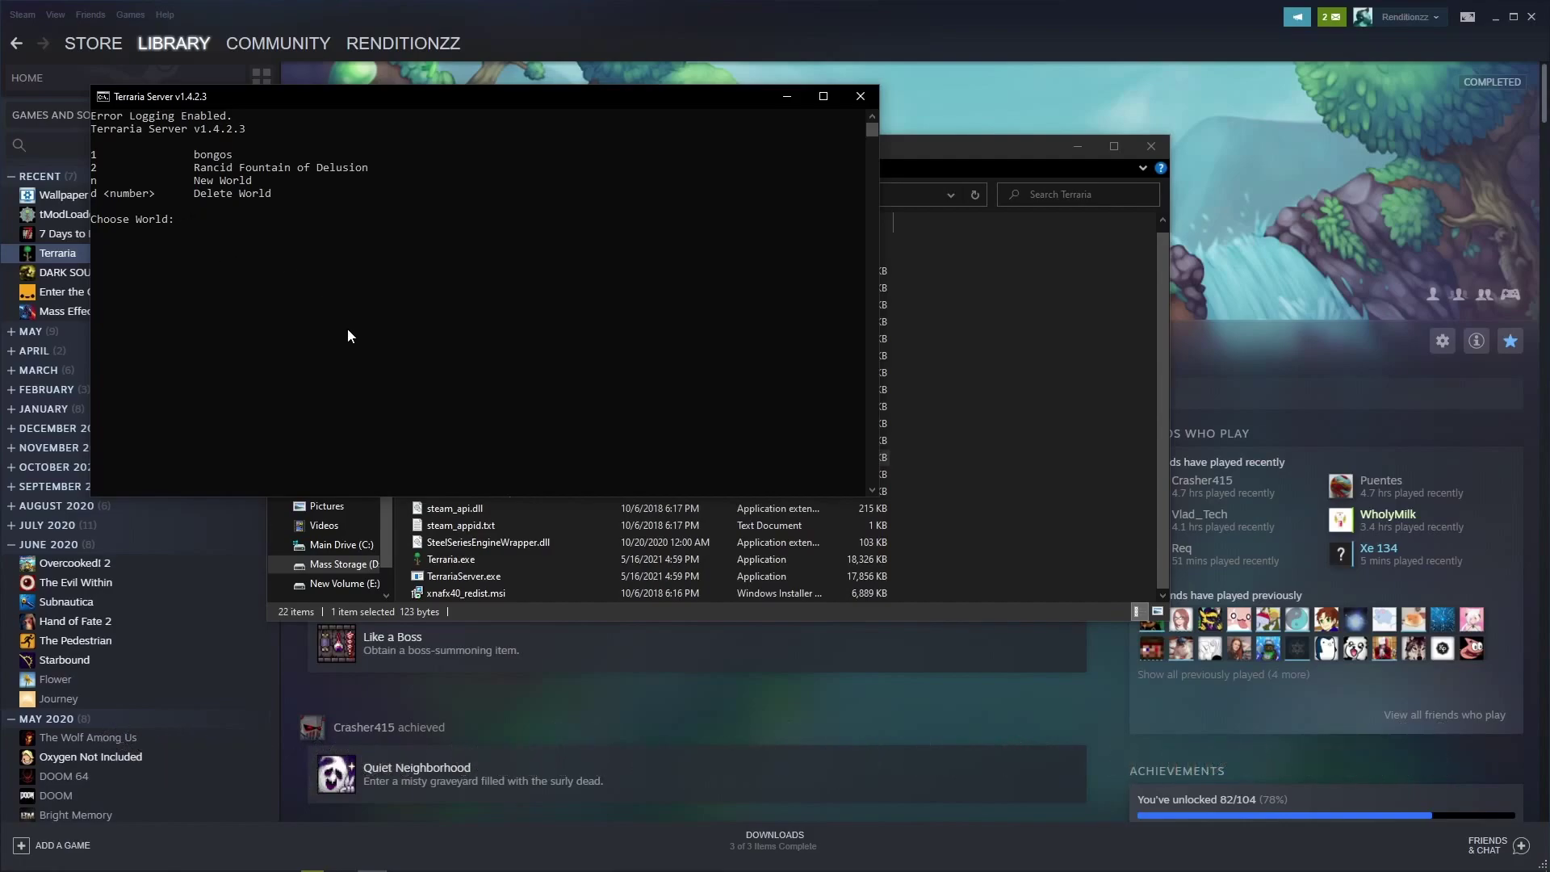
# Load world 1 (bongos) with max players 1 on the default port 7777.
pyautogui.write('1')
pyautogui.press('Return')
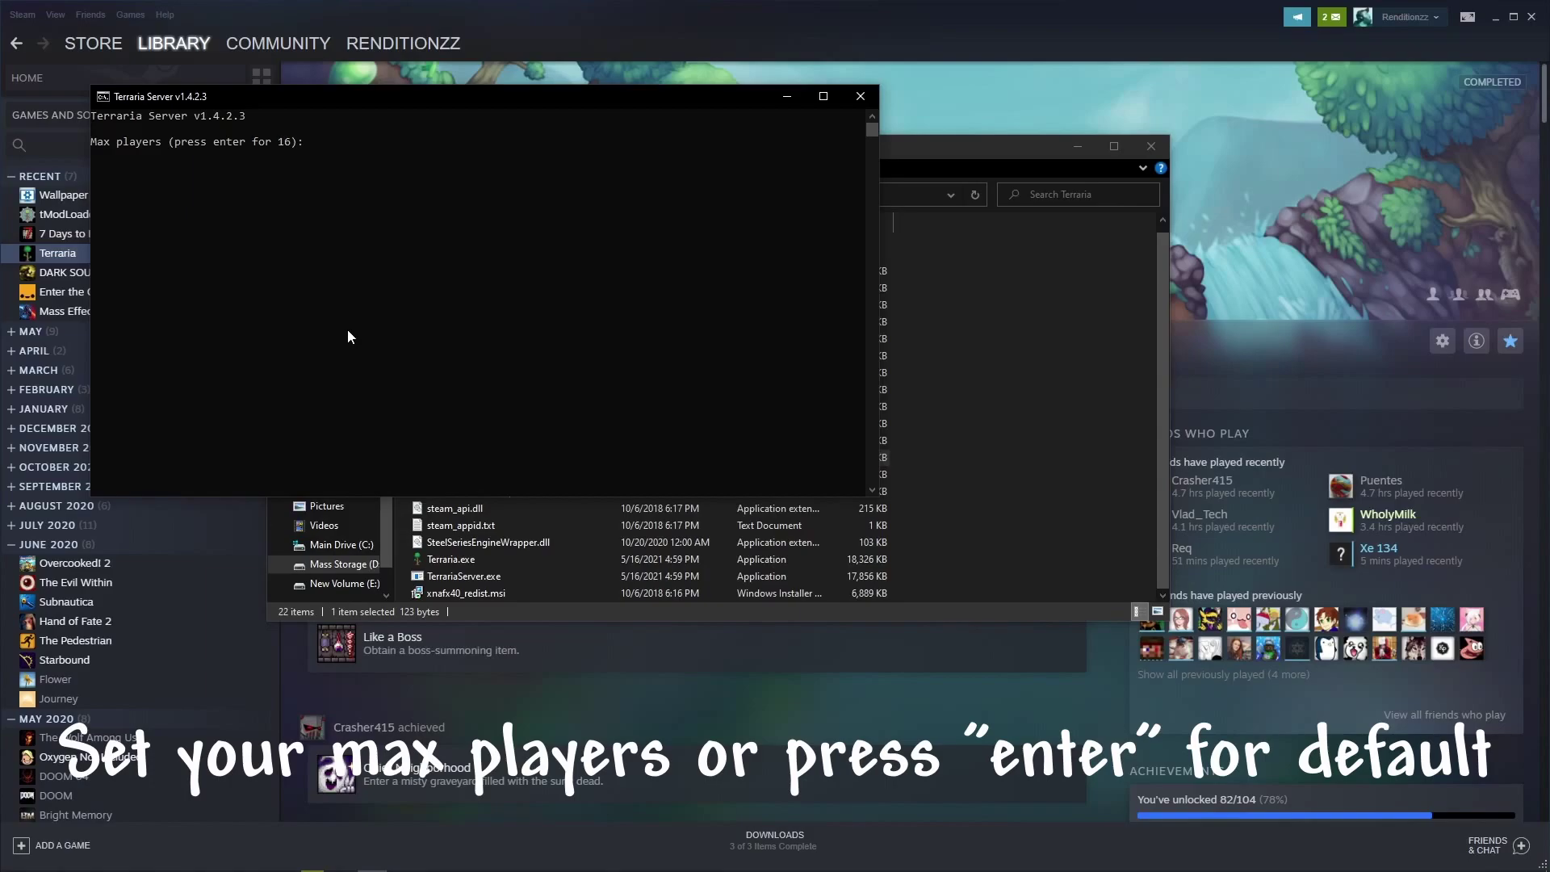
pyautogui.write('1')
pyautogui.press('Return')
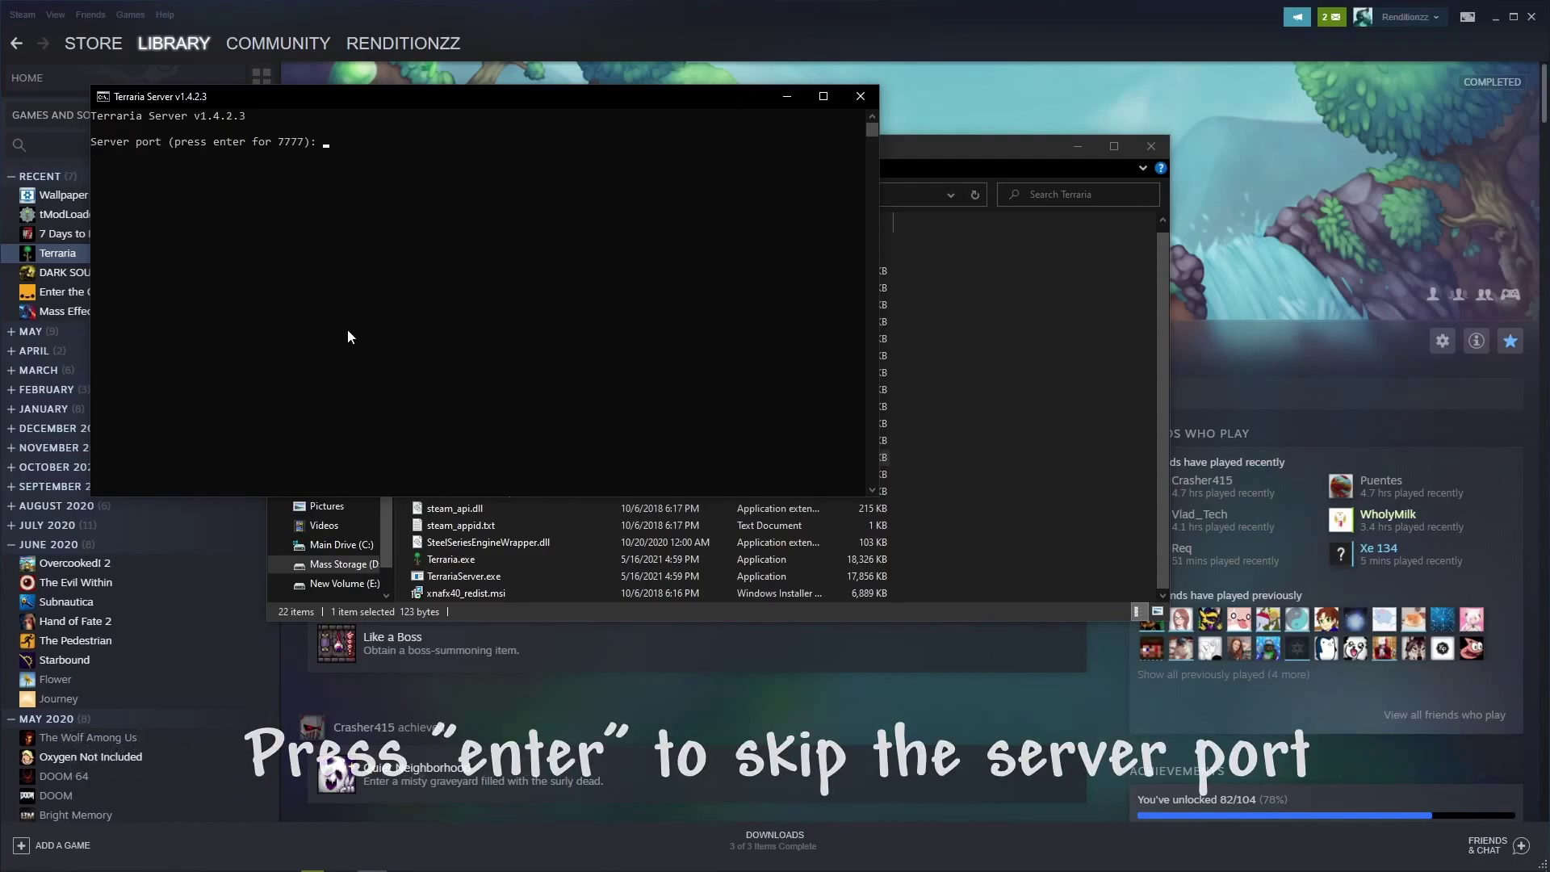
pyautogui.press('Return')
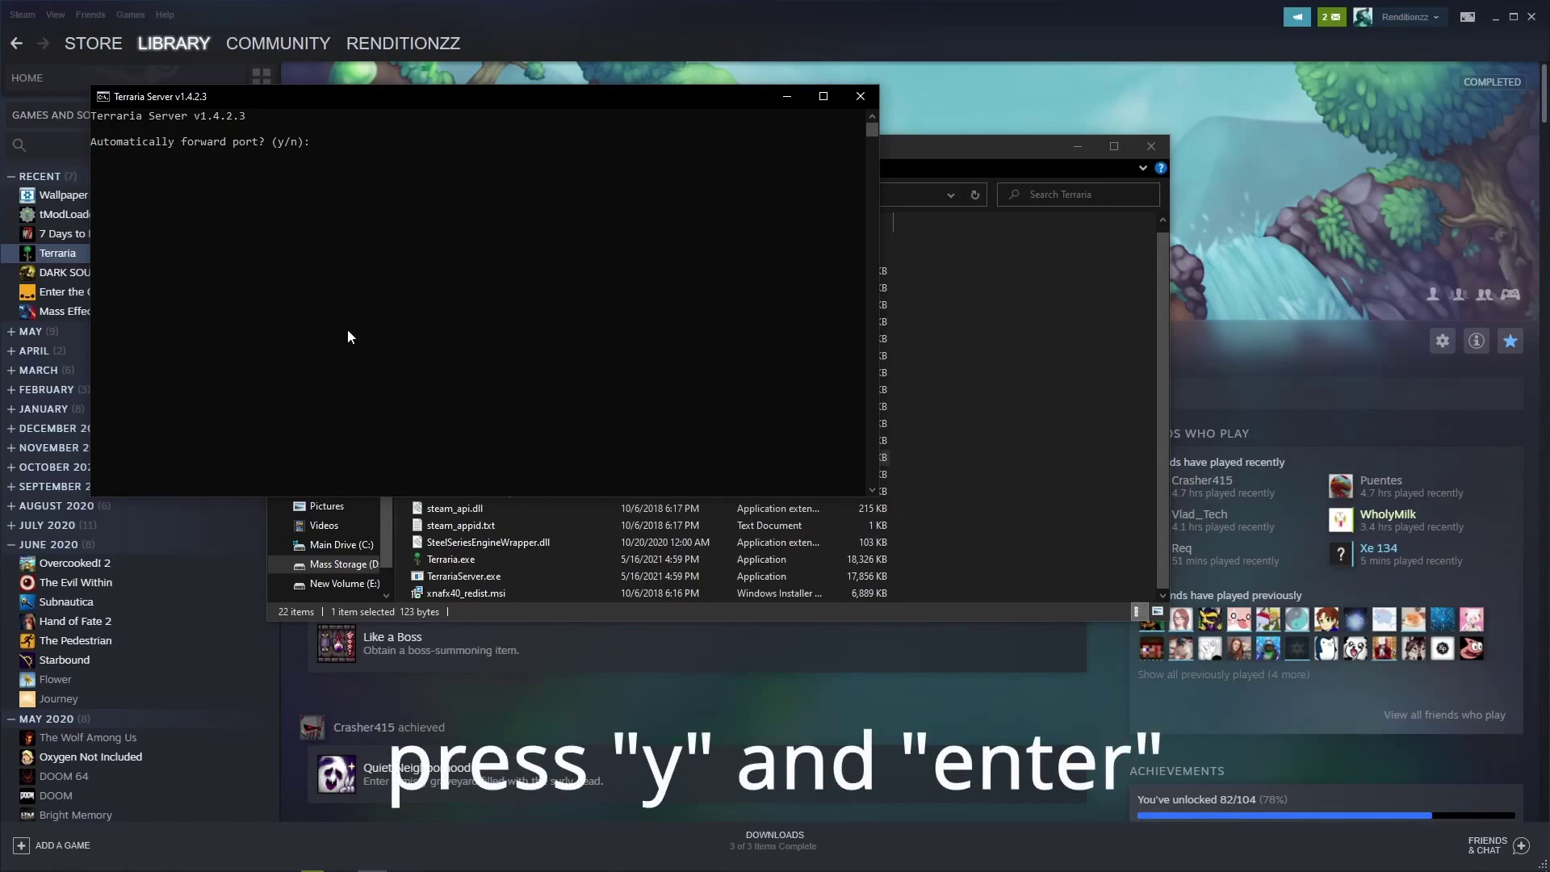
# Enable automatic port forwarding, set a server password, and allow the server through the firewall.
pyautogui.press('Return')
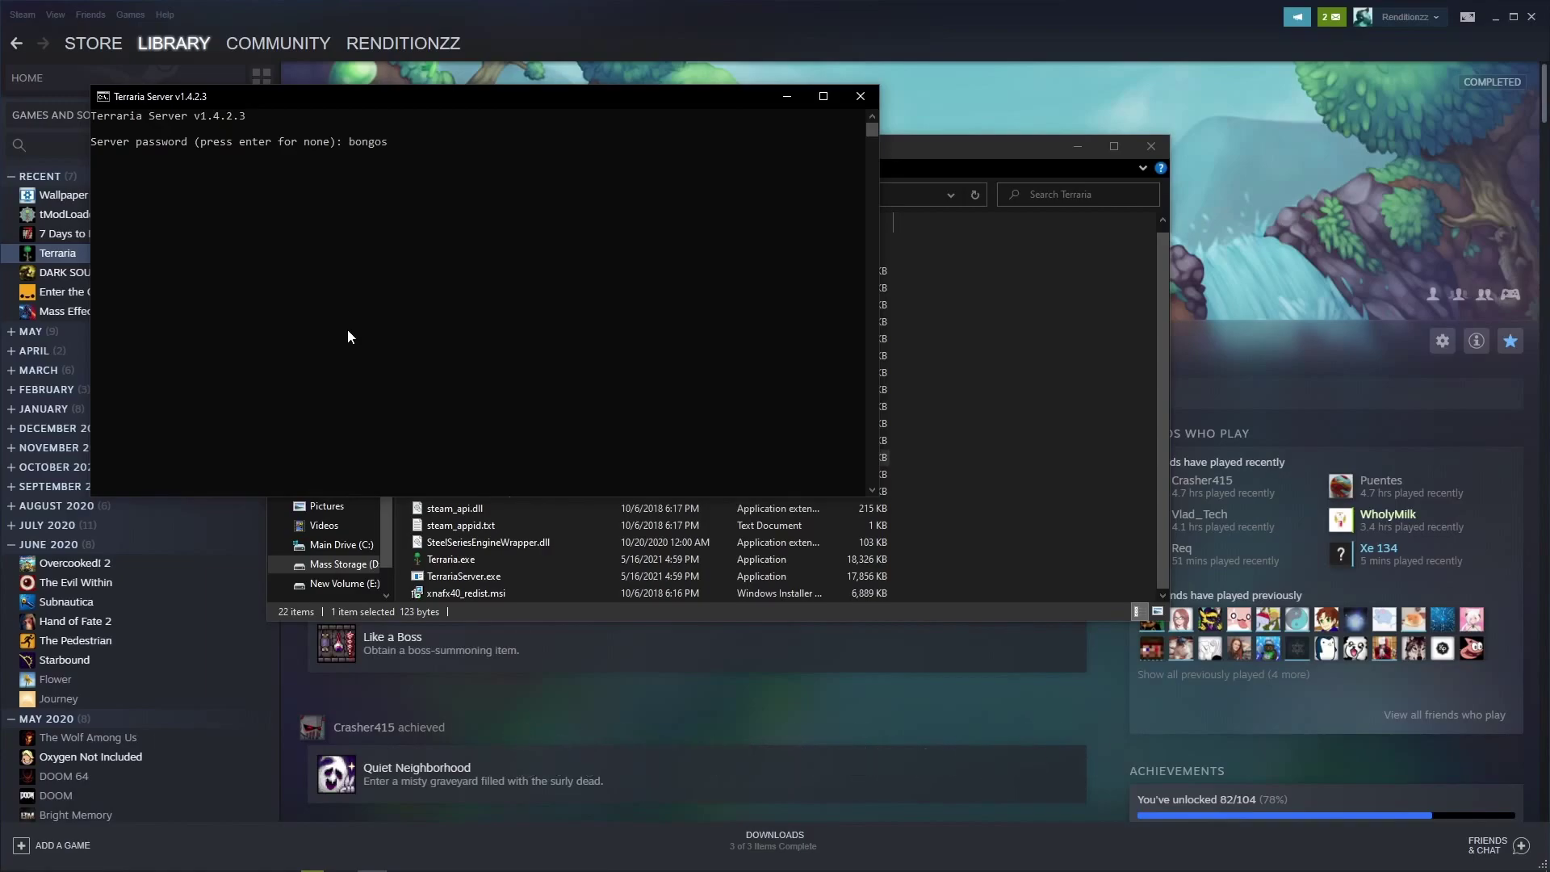
pyautogui.press('Return')
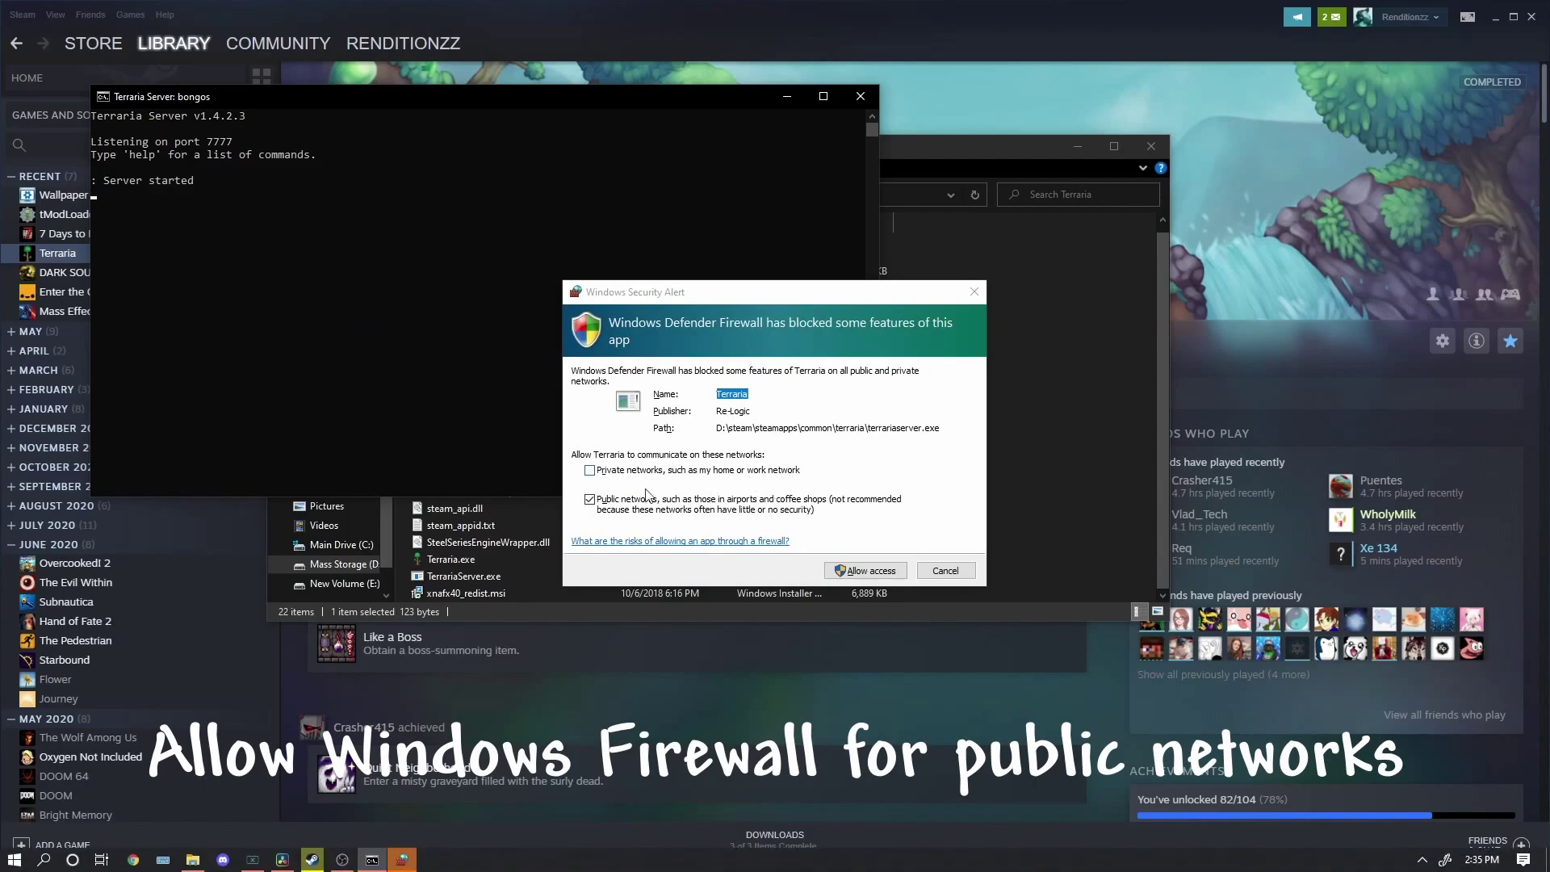
pyautogui.click(850, 572)
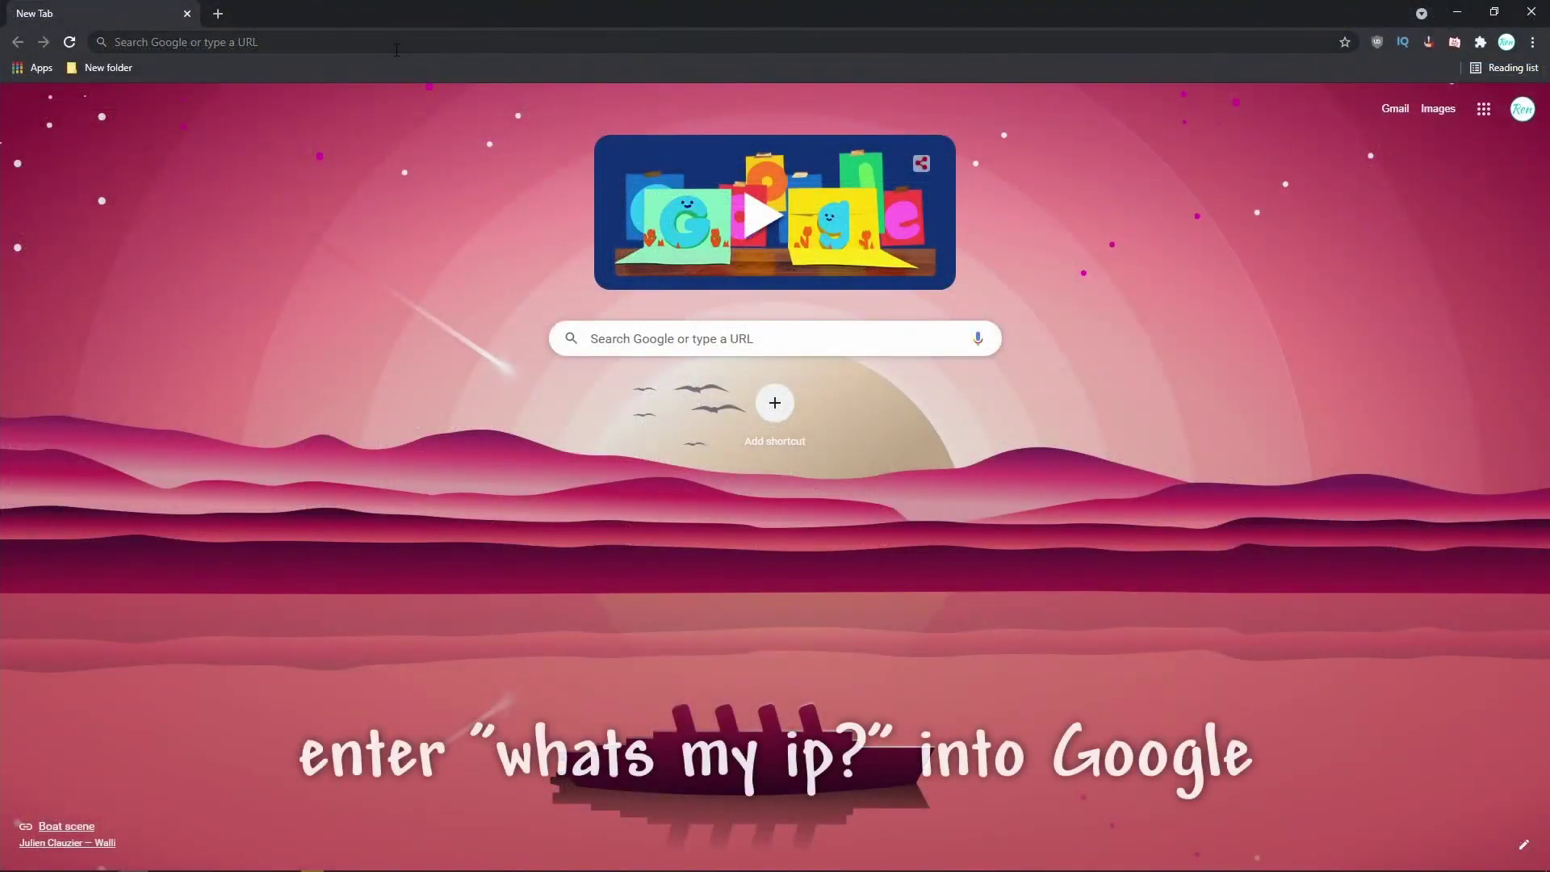
# Search Google for 'whats my ip' to find the public IP address.
pyautogui.click(398, 46)
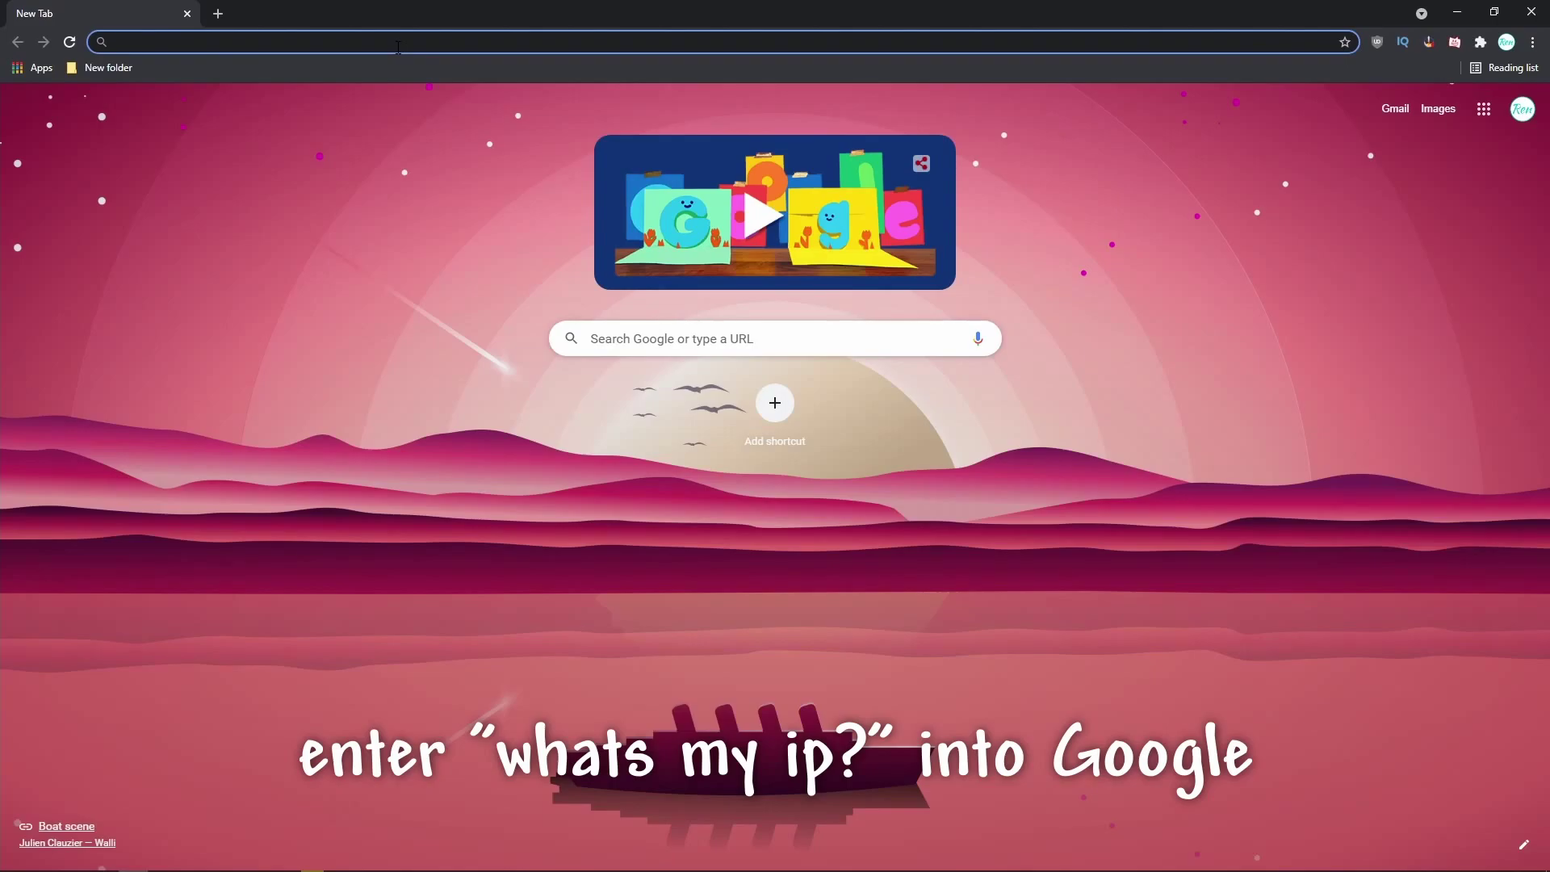
pyautogui.write('whats my ip')
pyautogui.press('Return')
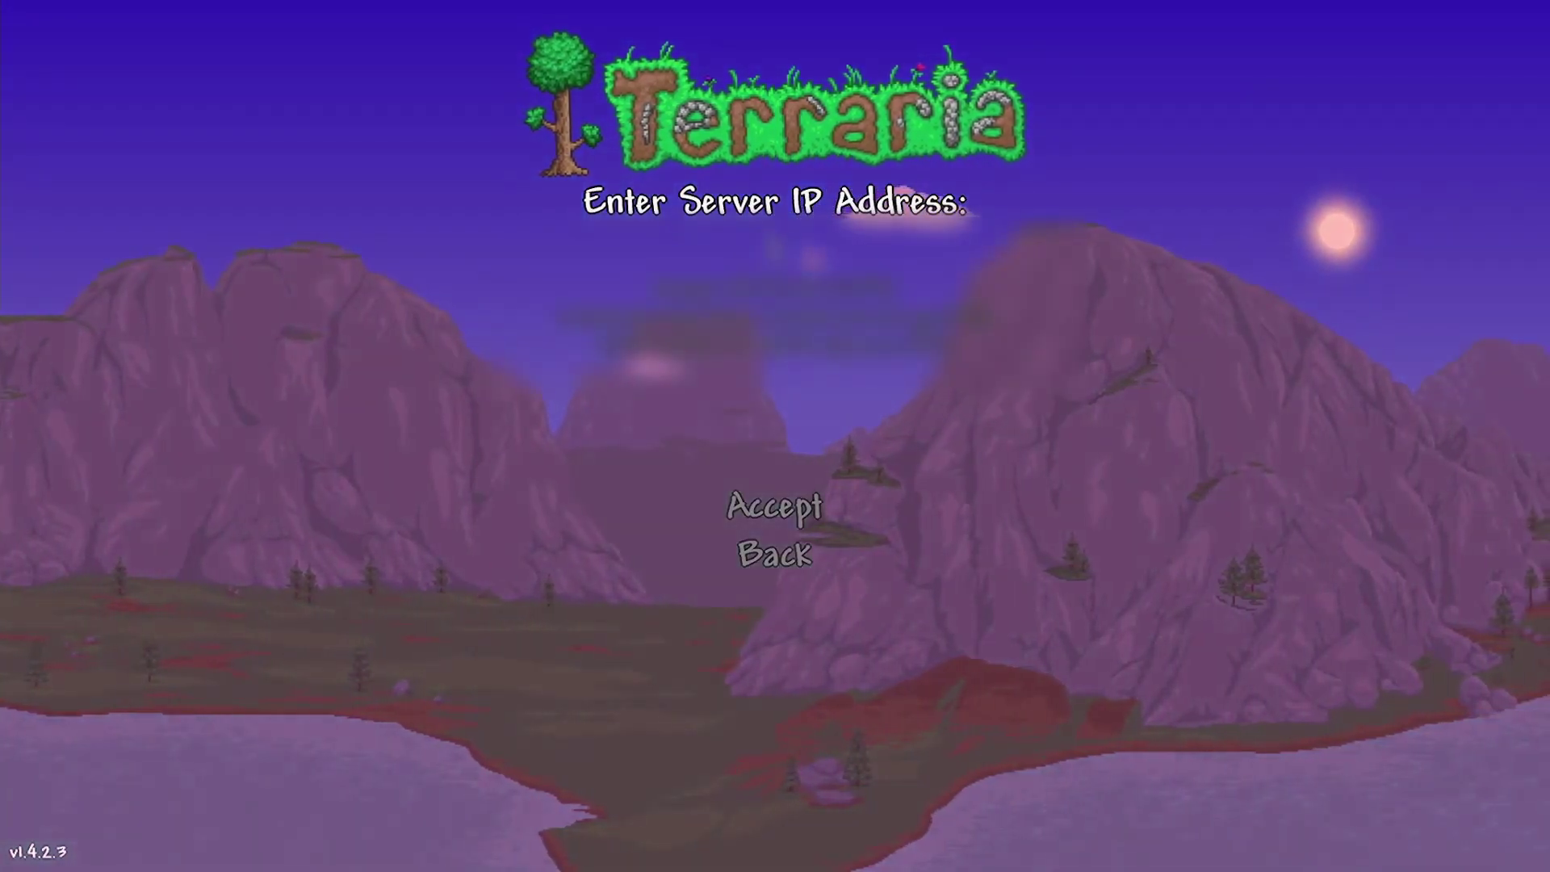
# Join the server using the pasted public IP, port 7777, and the server password.
pyautogui.hotkey('ctrl', 'v')
pyautogui.press('Return')
pyautogui.click(776, 443)
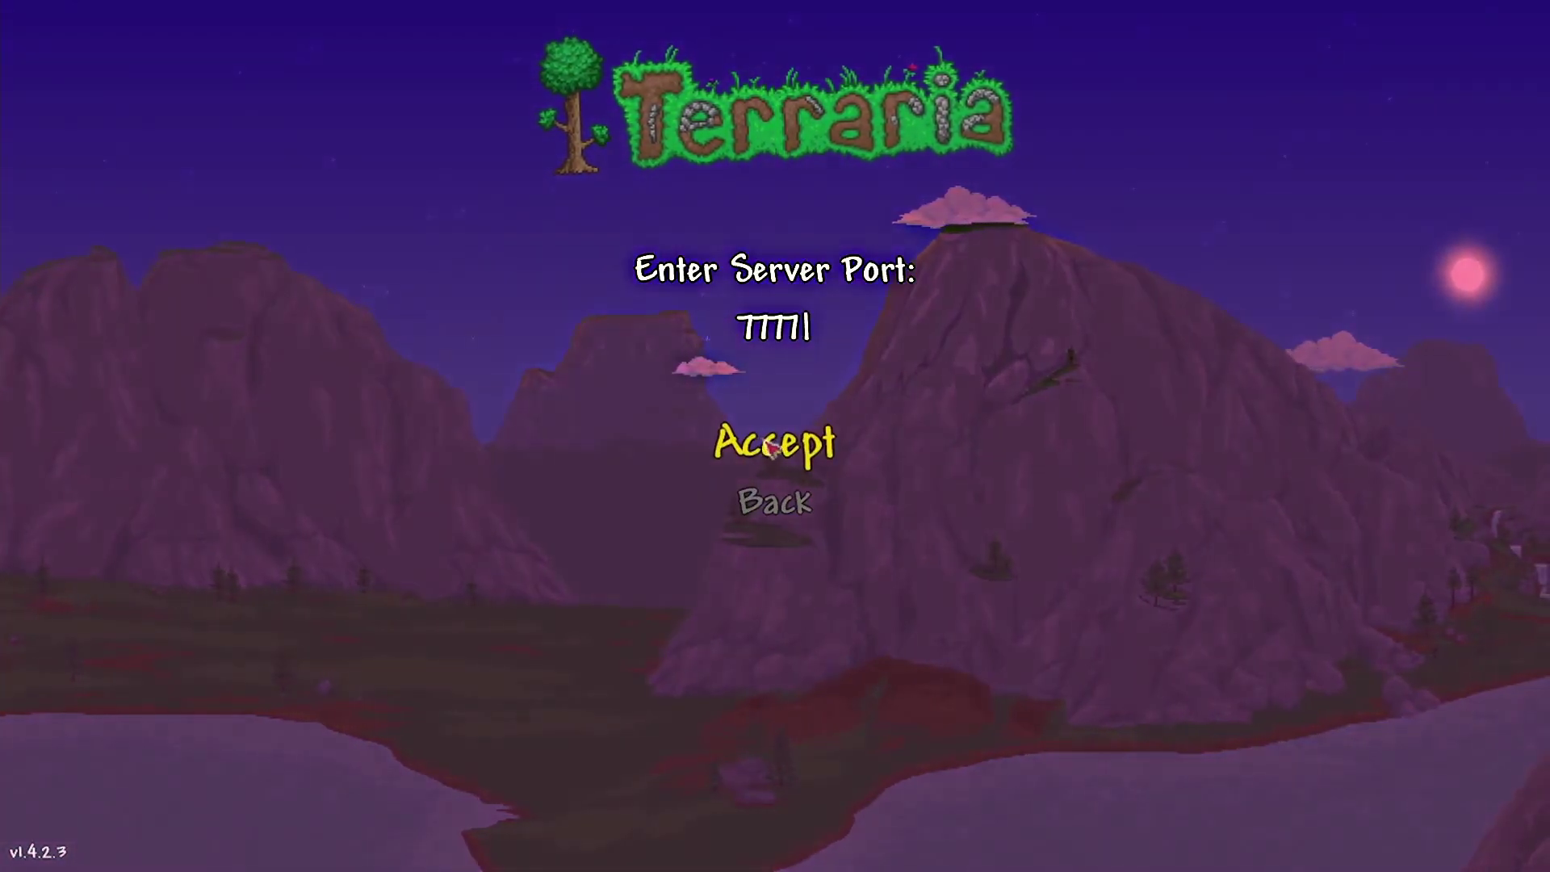
pyautogui.press('Return')
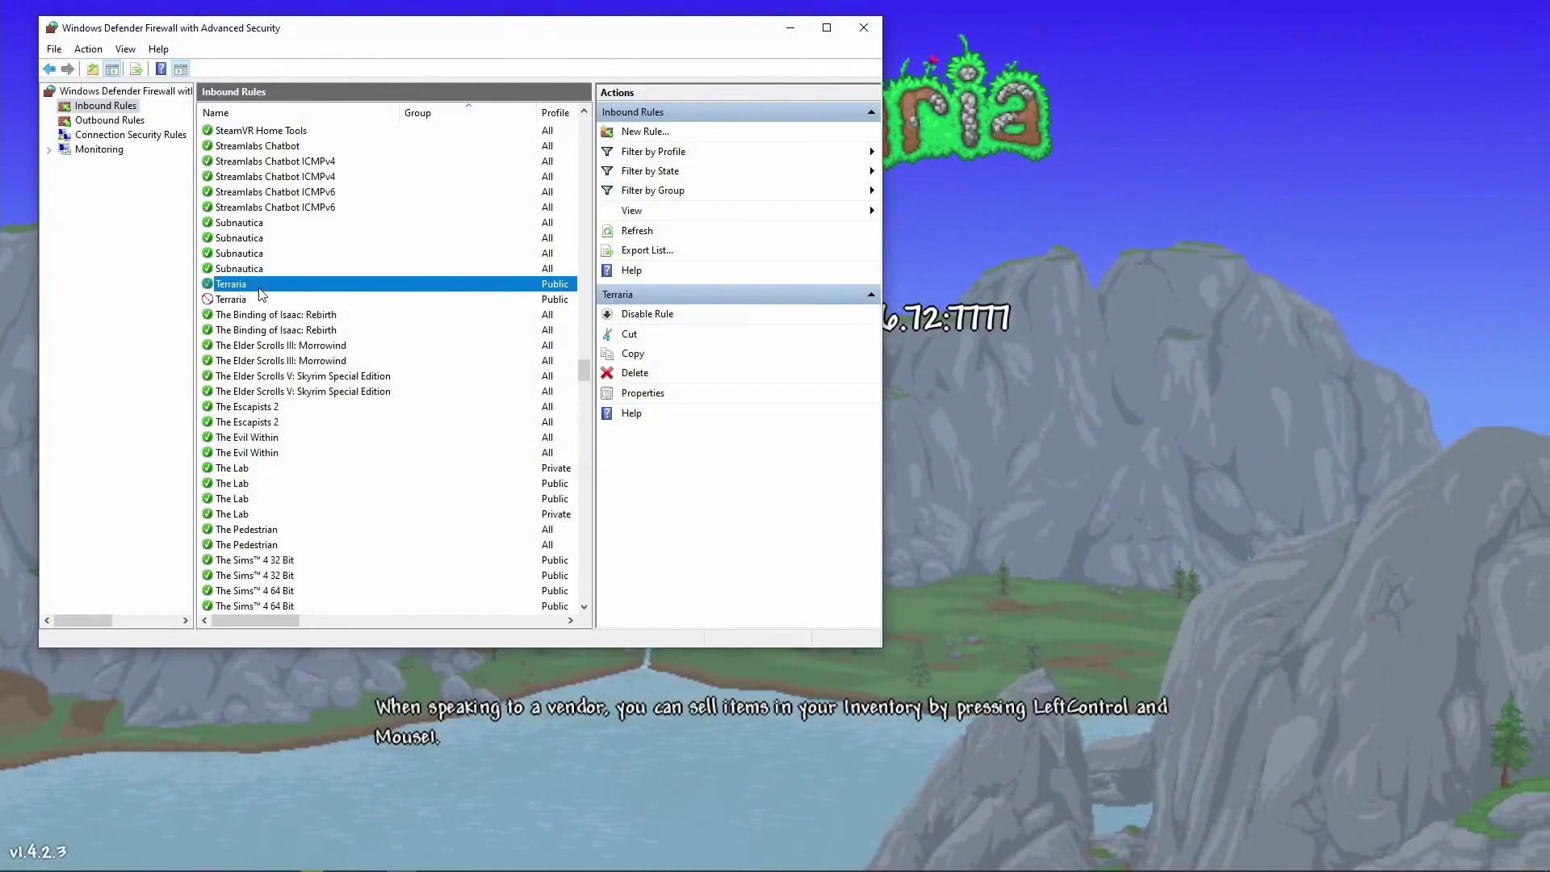
# Open the Properties of the blocked Terraria inbound rule in Inbound Rules.
pyautogui.click(255, 299)
pyautogui.scroll(1, 239, 324)
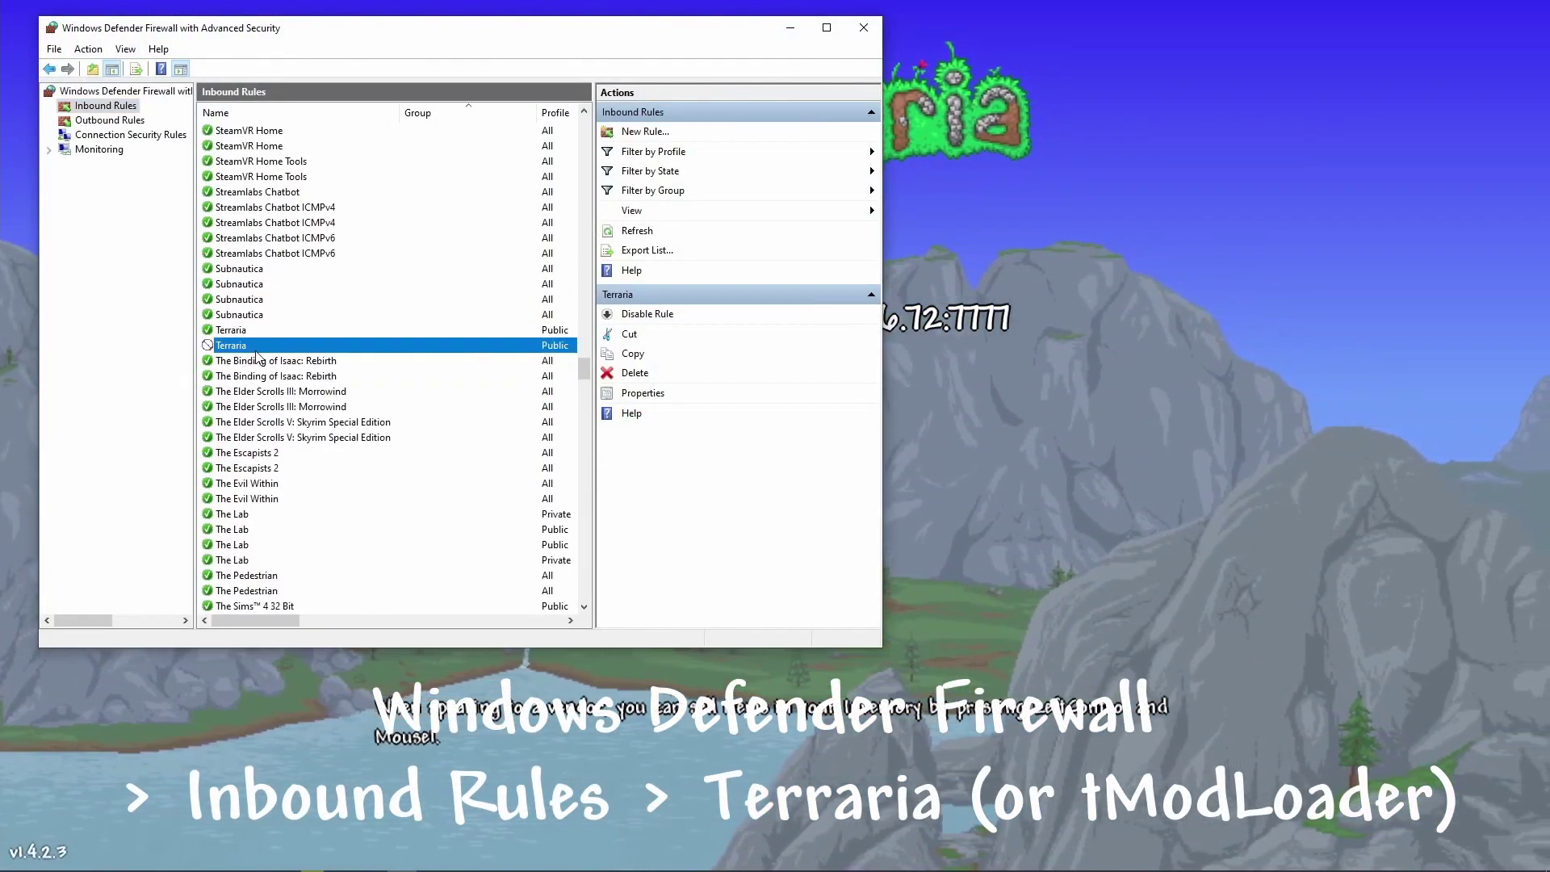
pyautogui.rightClick(254, 346)
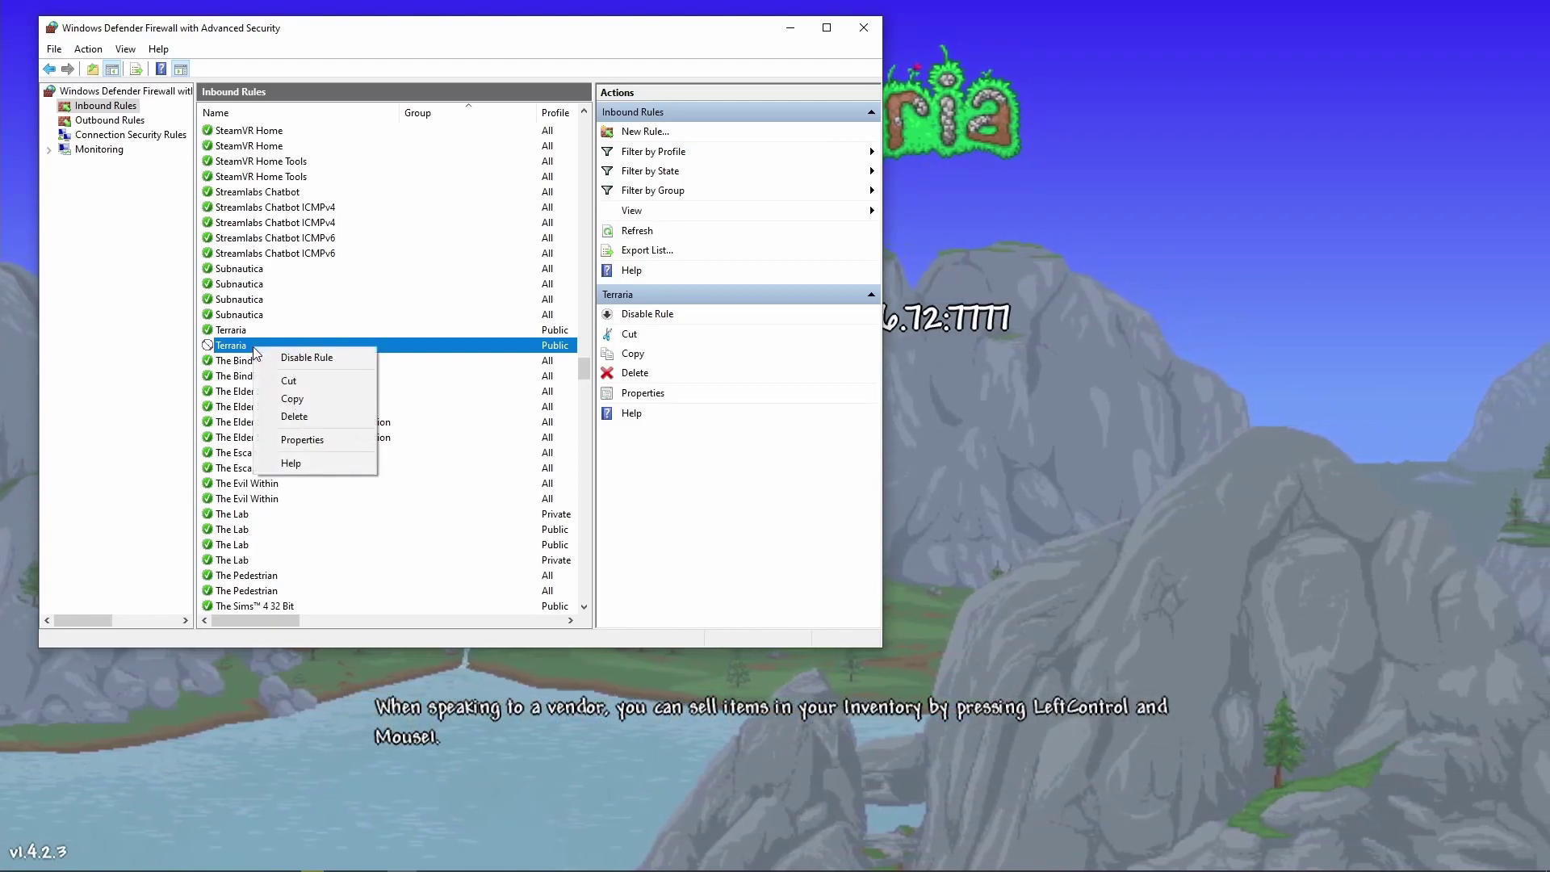
pyautogui.click(298, 441)
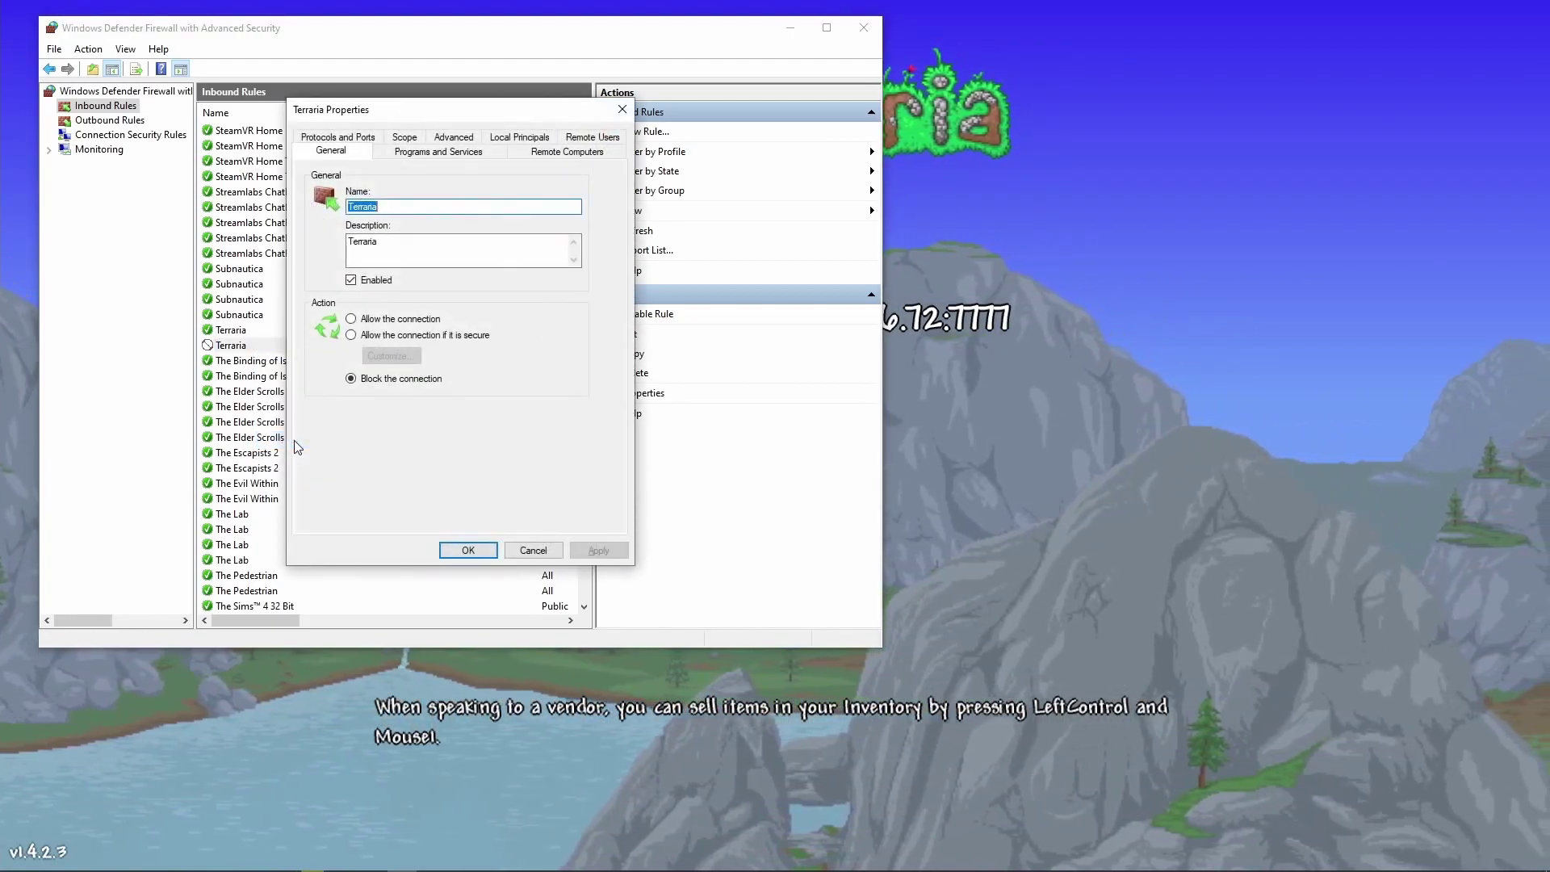